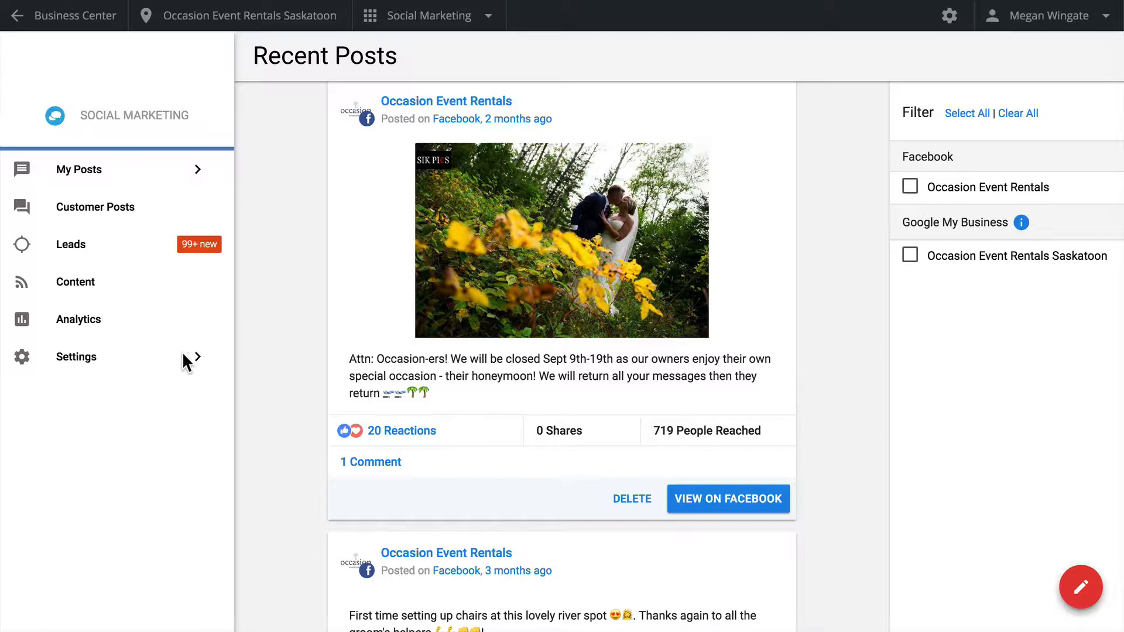
Open the Connect Accounts settings to review the linked social media accounts
click(146, 367)
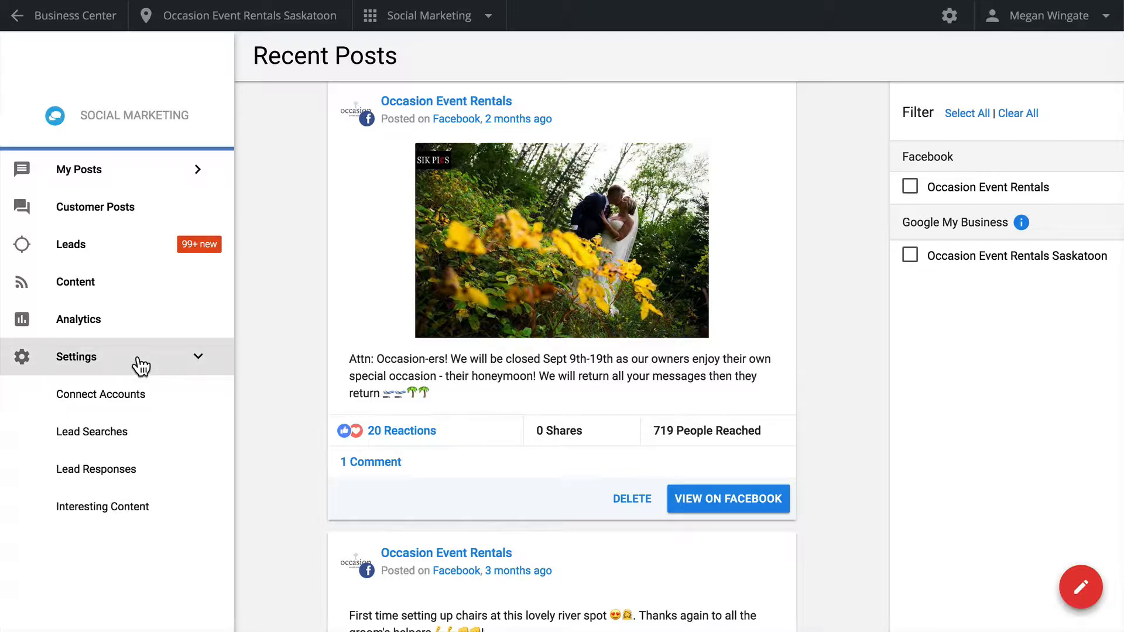
click(154, 402)
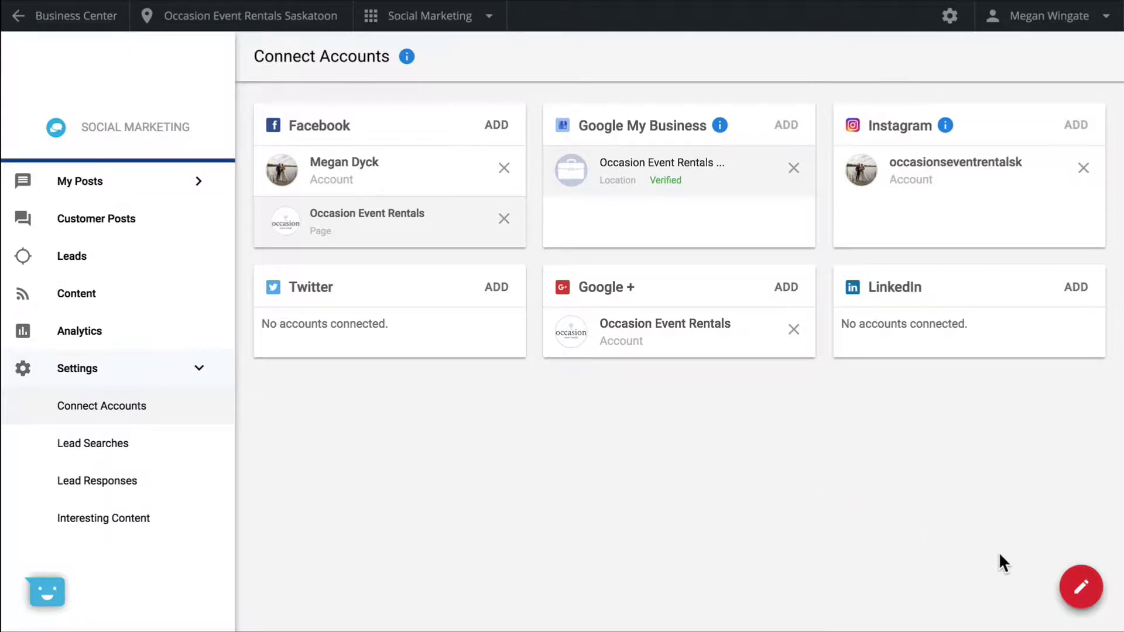
click(1083, 590)
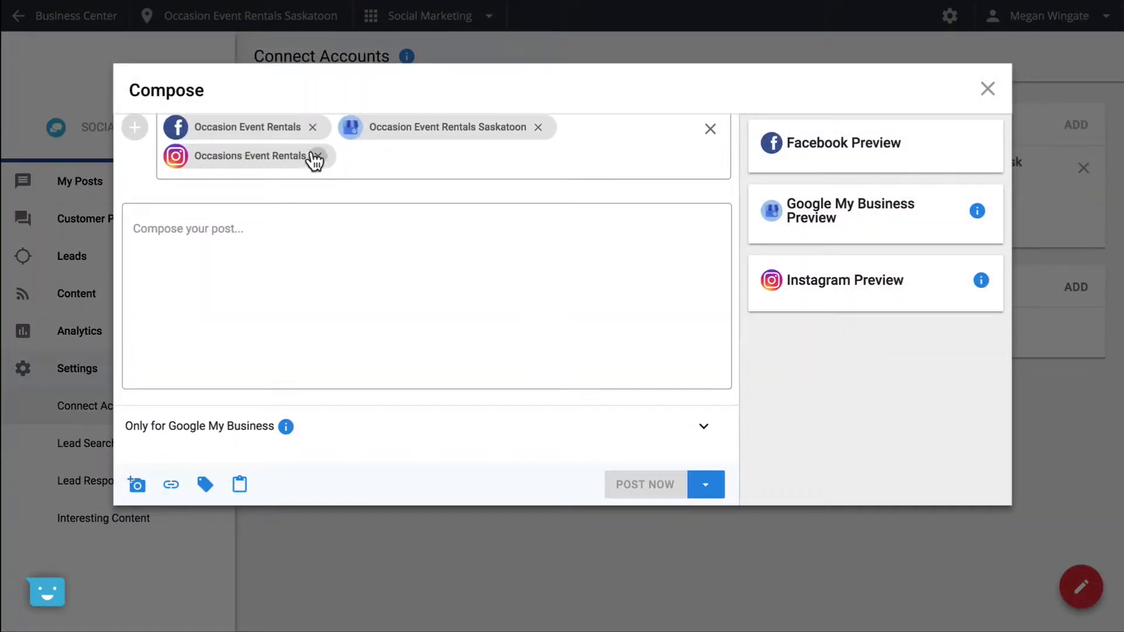
click(510, 246)
text(Spring special! Rent chairs for your wedding in the month of April and get 15% off! Head to our website for more information: www.occasioneventrentals.ca)
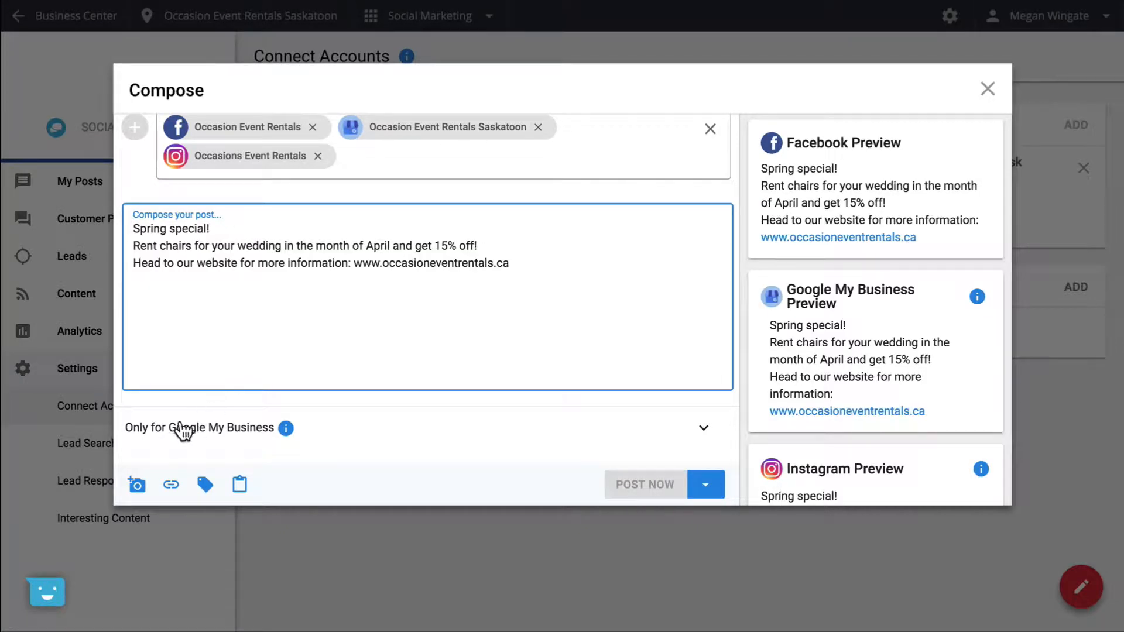
click(135, 492)
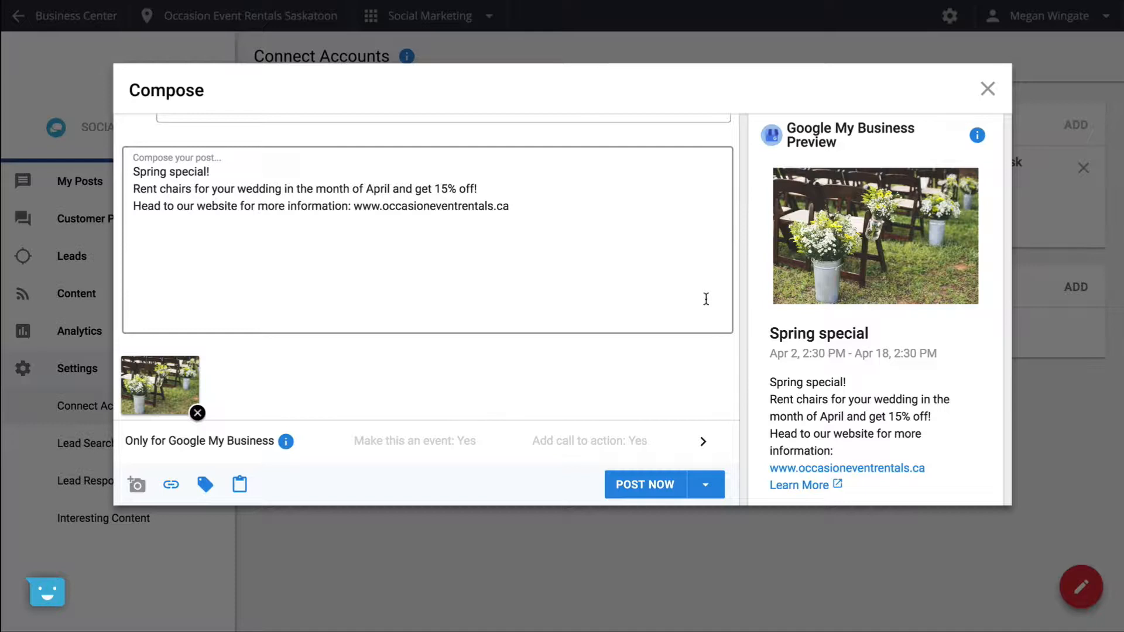
Show the post's Google My Business event and call-to-action settings, and open the alternatives to posting immediately
click(704, 442)
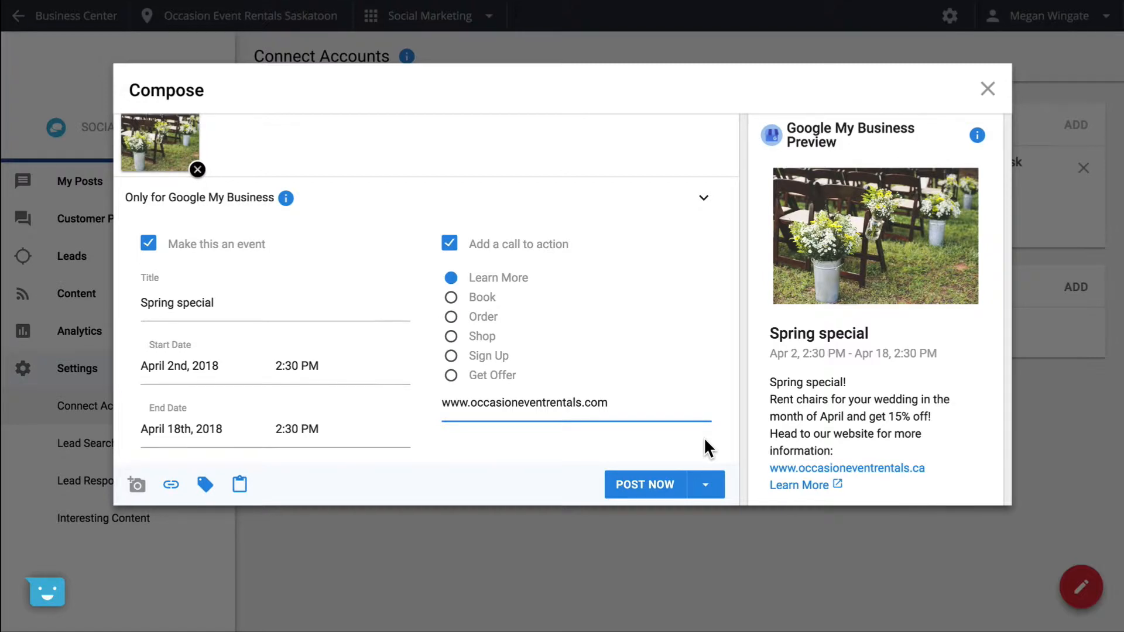
click(705, 489)
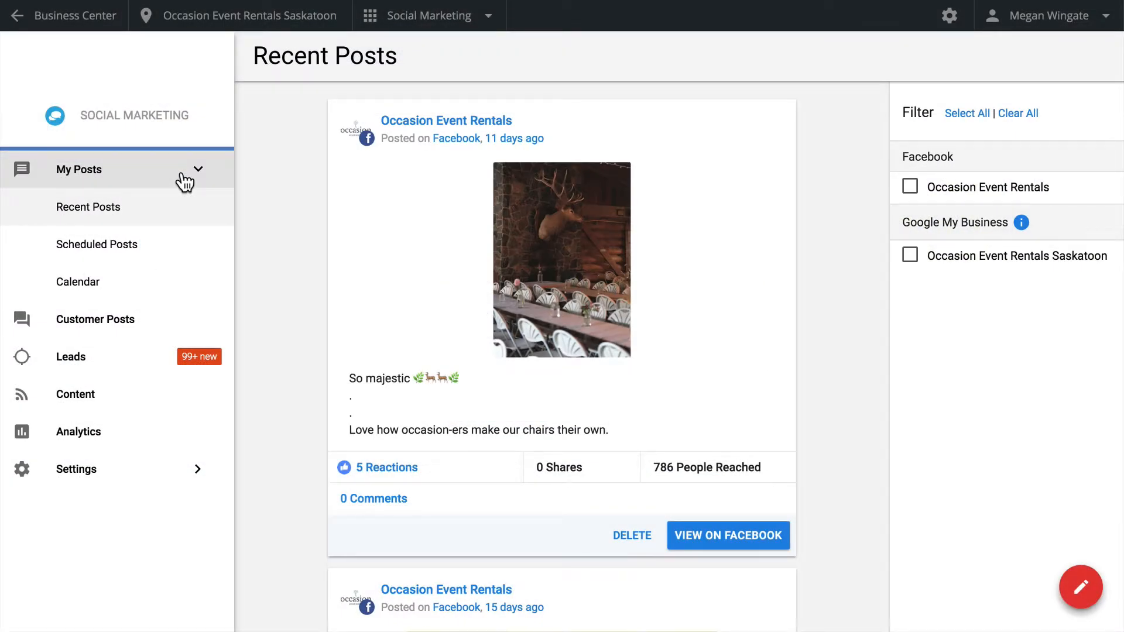
Review the business's recent posts, scheduled posts and post calendar
click(181, 215)
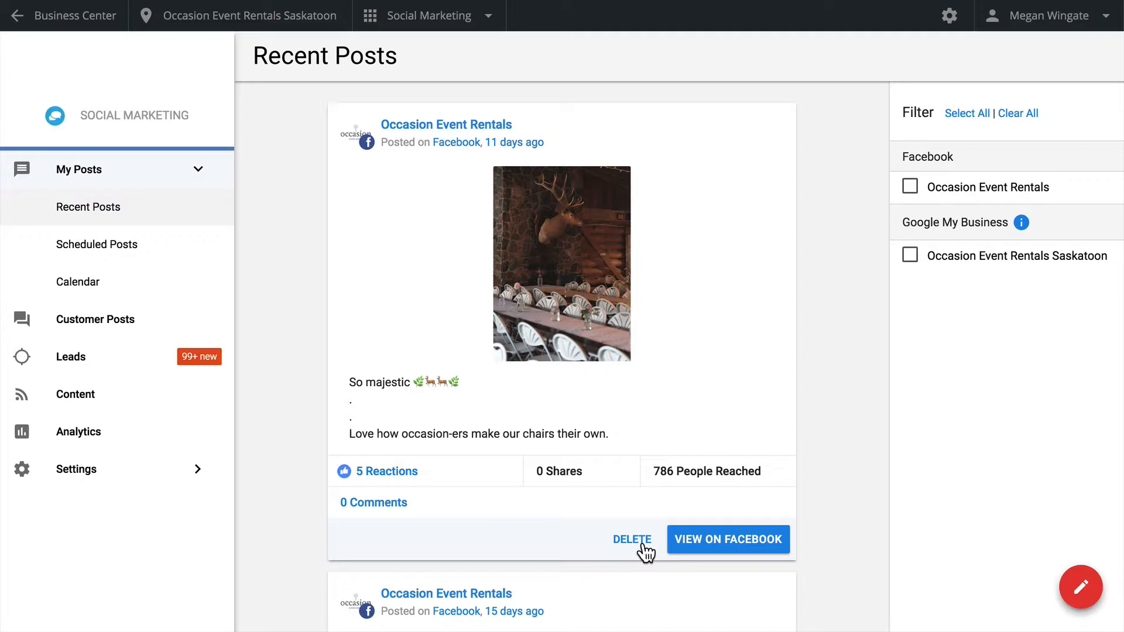
click(173, 257)
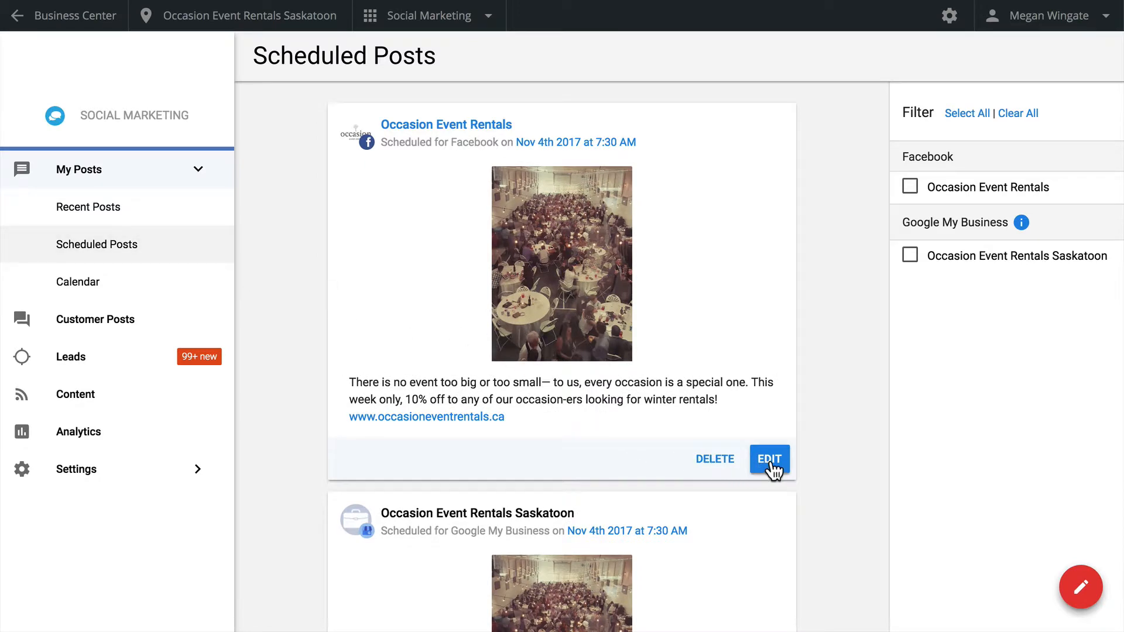
click(132, 283)
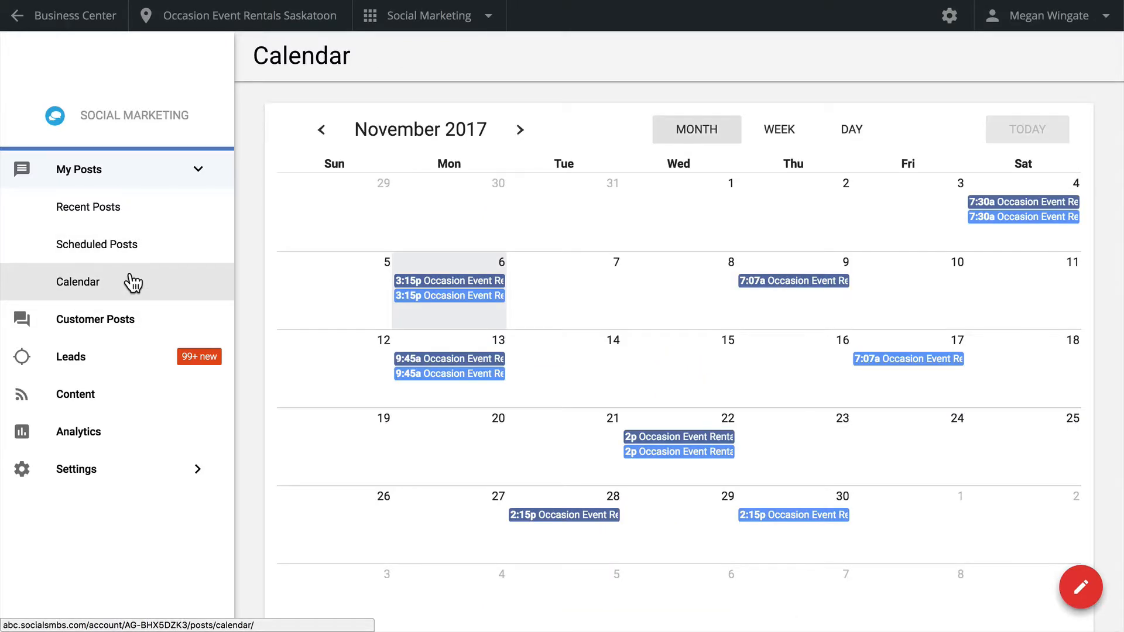
Show the customer posts filtered to dismissed ones from the Occasion Event Rentals Facebook page
click(131, 324)
click(912, 383)
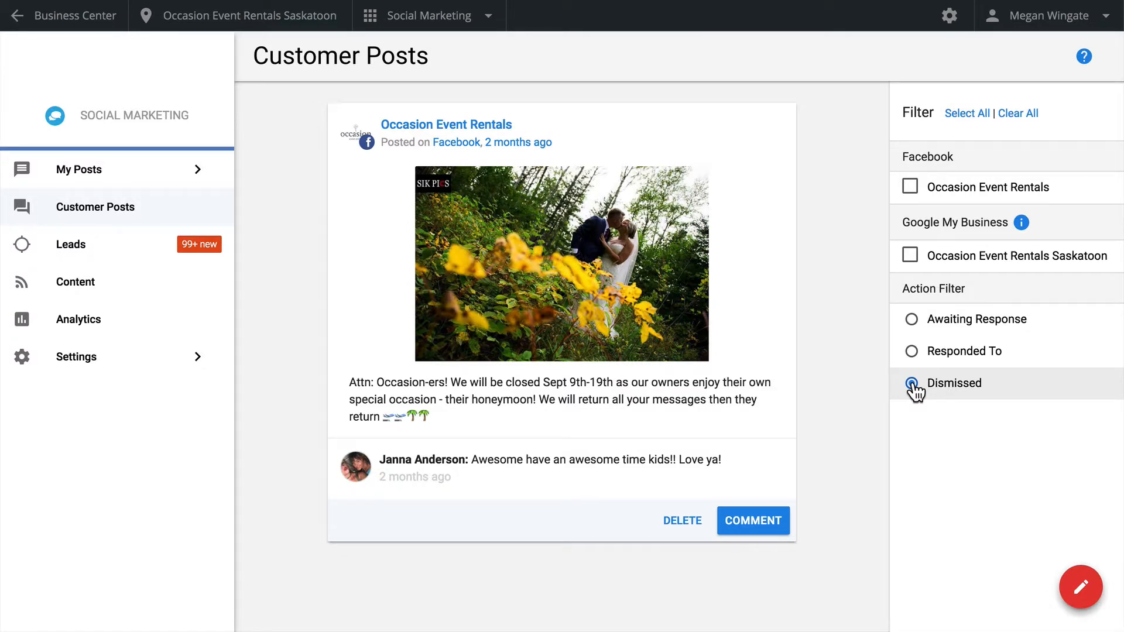
click(937, 191)
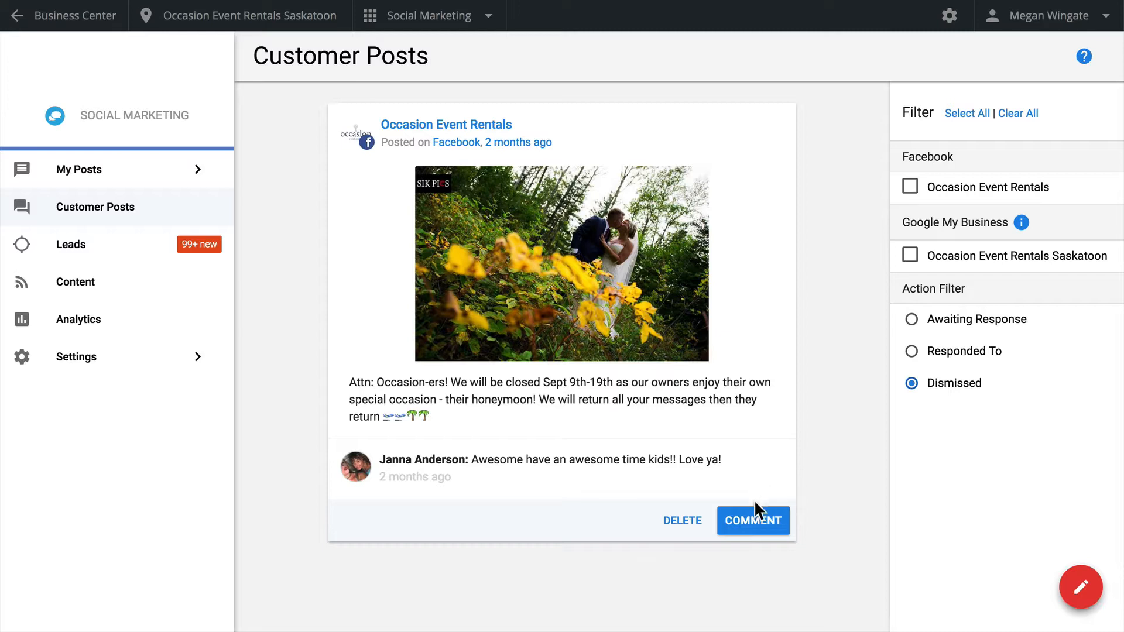
Start a comment on the honeymoon closure post and insert the saved response "Thanks for reaching out! We will get back to your shortly."
click(750, 526)
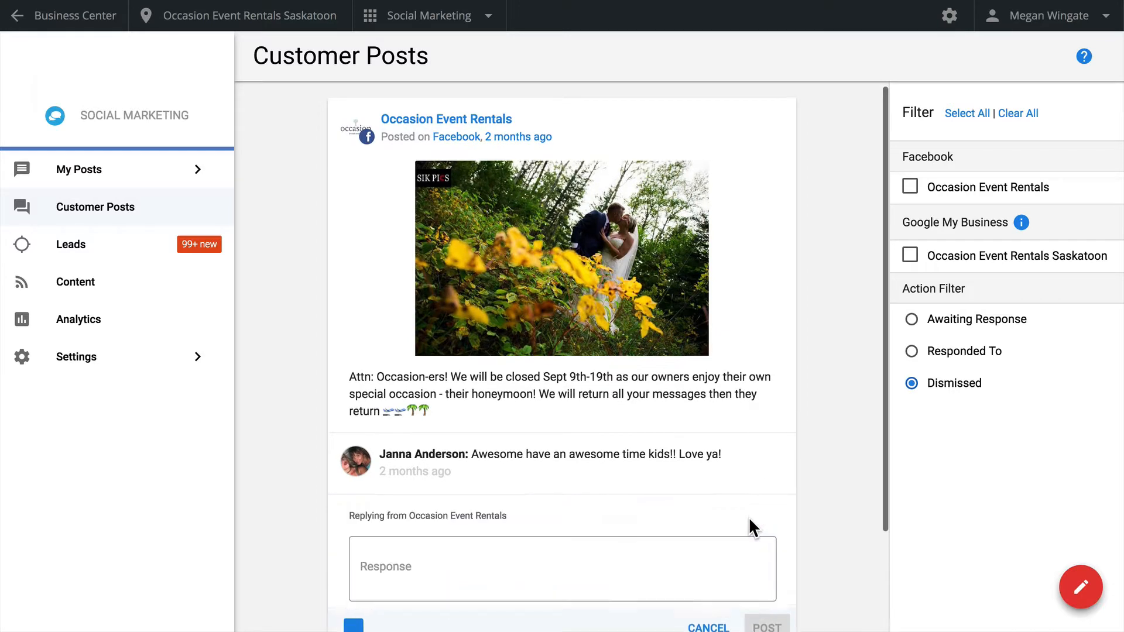
scroll(749, 518, down, 3)
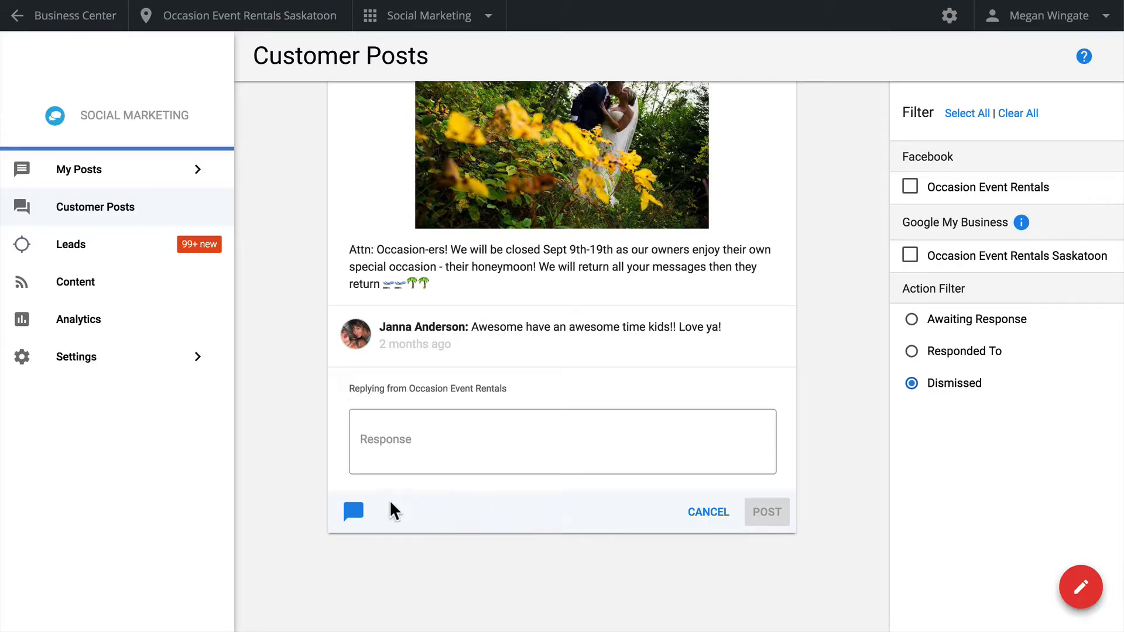
click(353, 510)
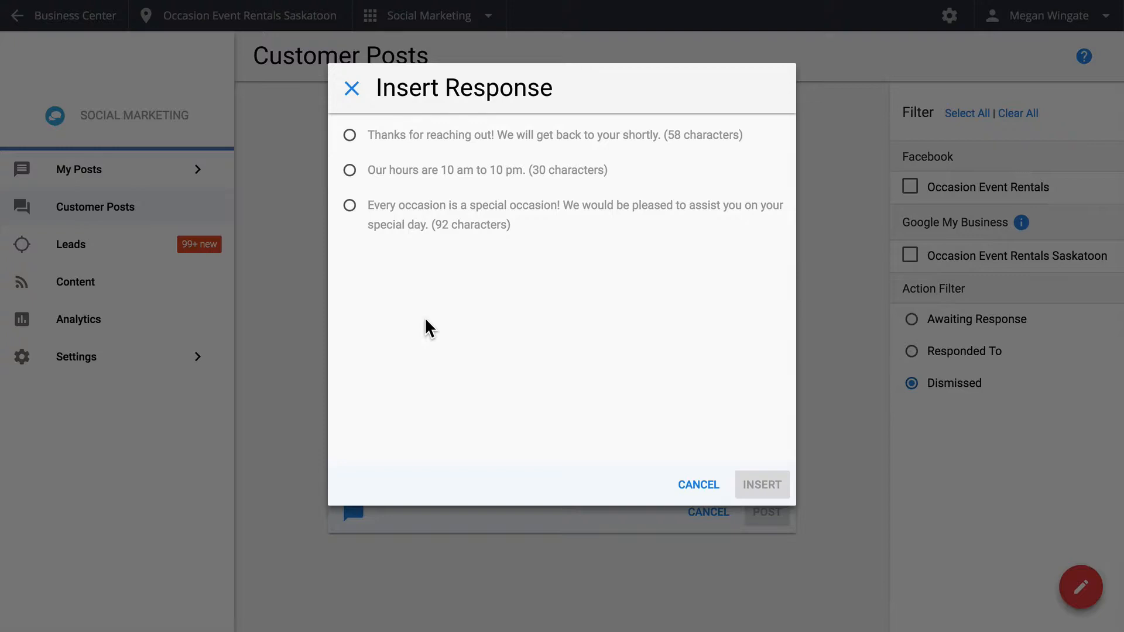
click(475, 142)
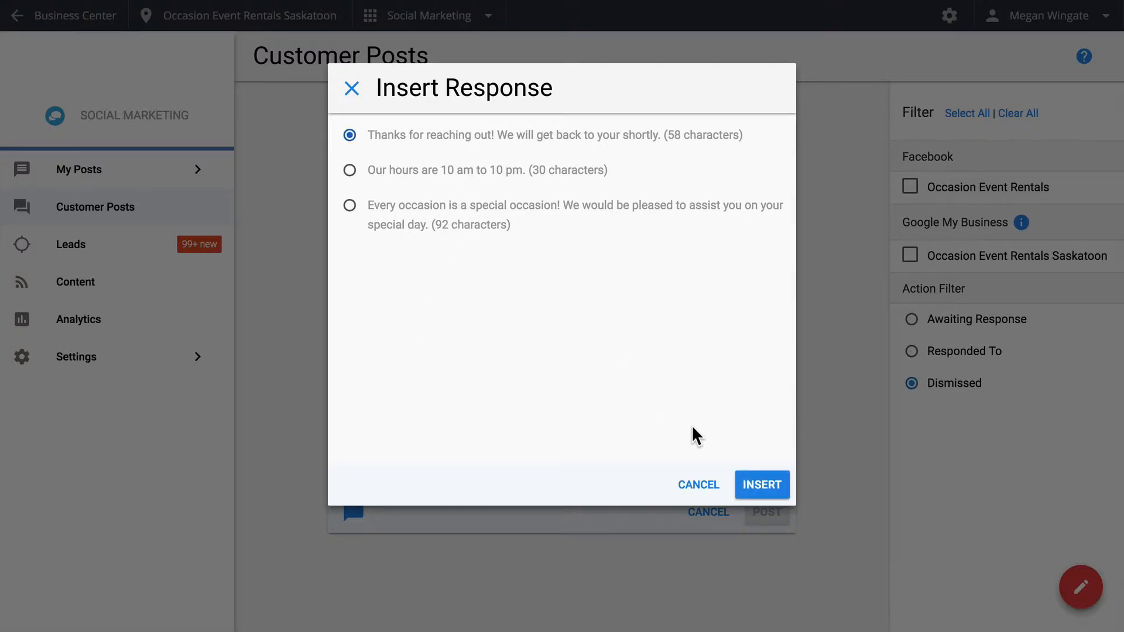
click(760, 484)
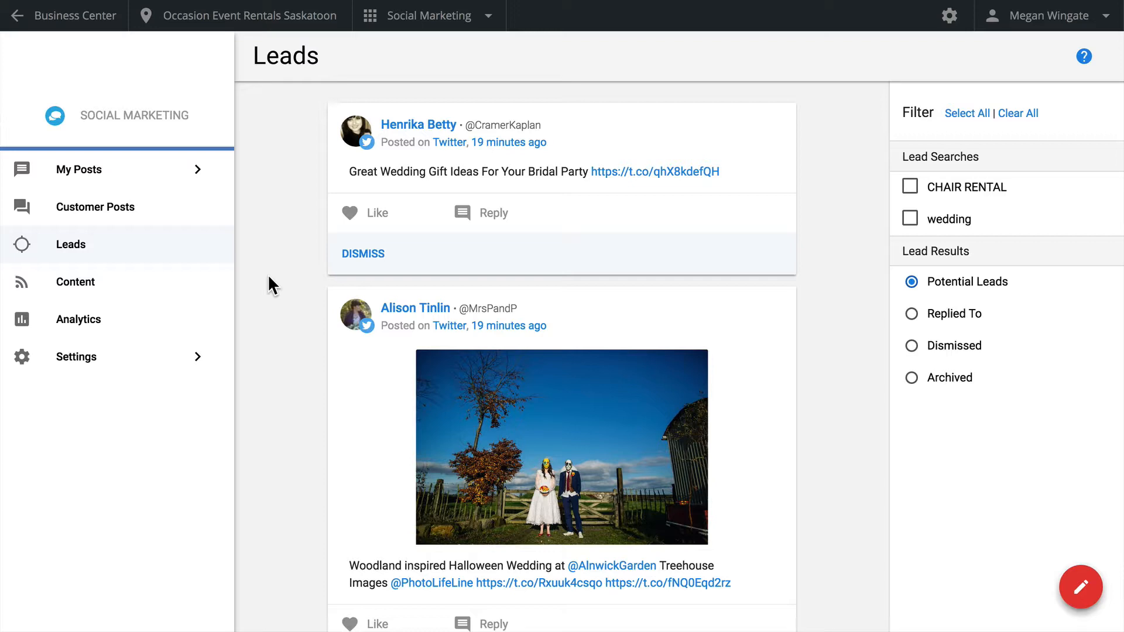
Create a new Twitter lead search with the keyword "birthday", which must include "party" and must not include "clown"
click(161, 368)
click(138, 448)
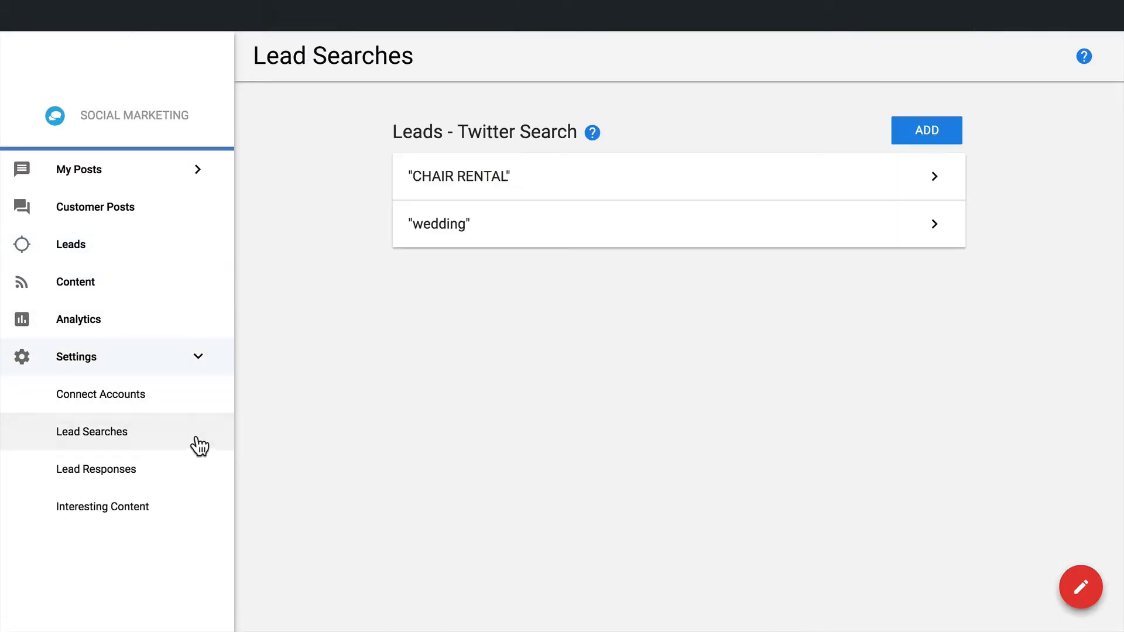
click(903, 130)
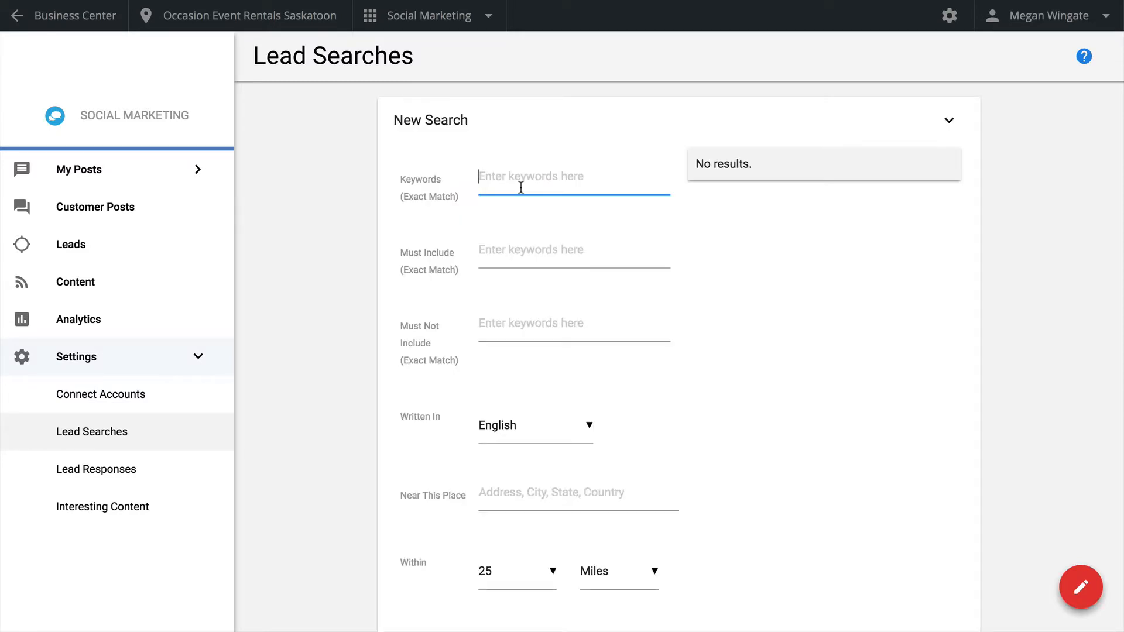
text(birthday)
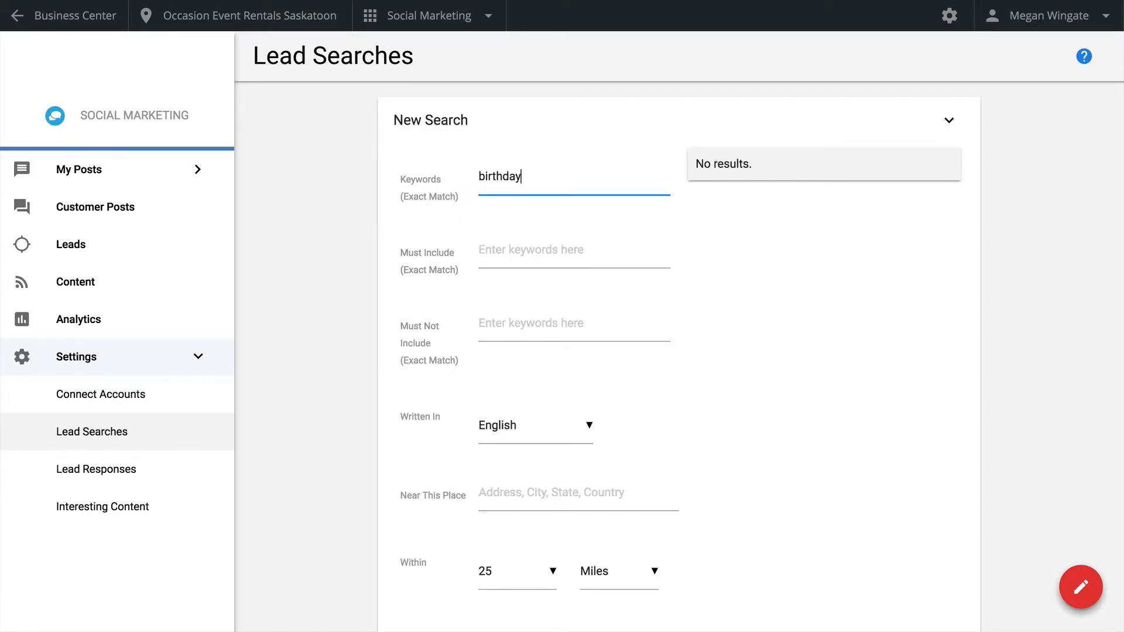
key(Tab)
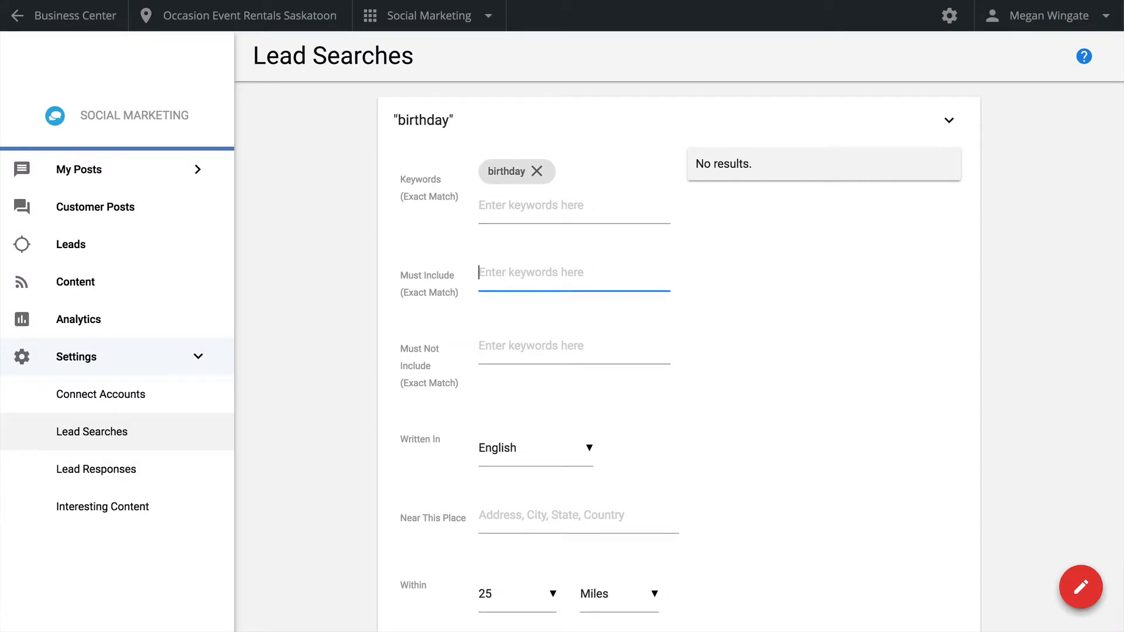
text(party)
key(Tab)
text(c)
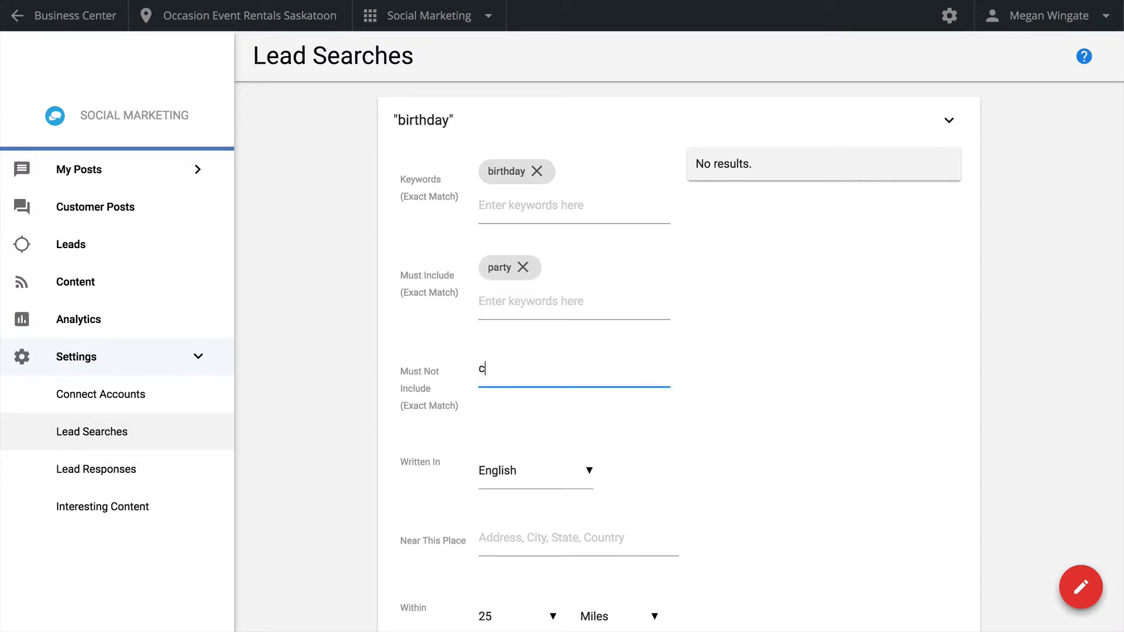
text(lown)
key(Tab)
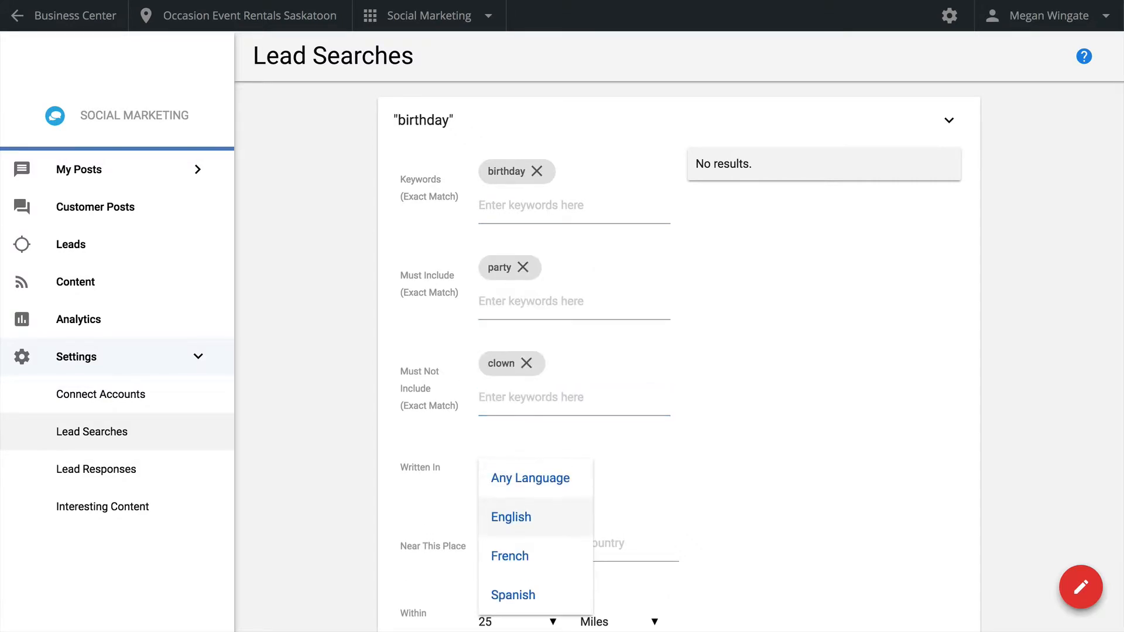
Set the birthday search to posts written in English near Toronto, Canada, and preview the search
click(543, 521)
click(531, 543)
text(Tor)
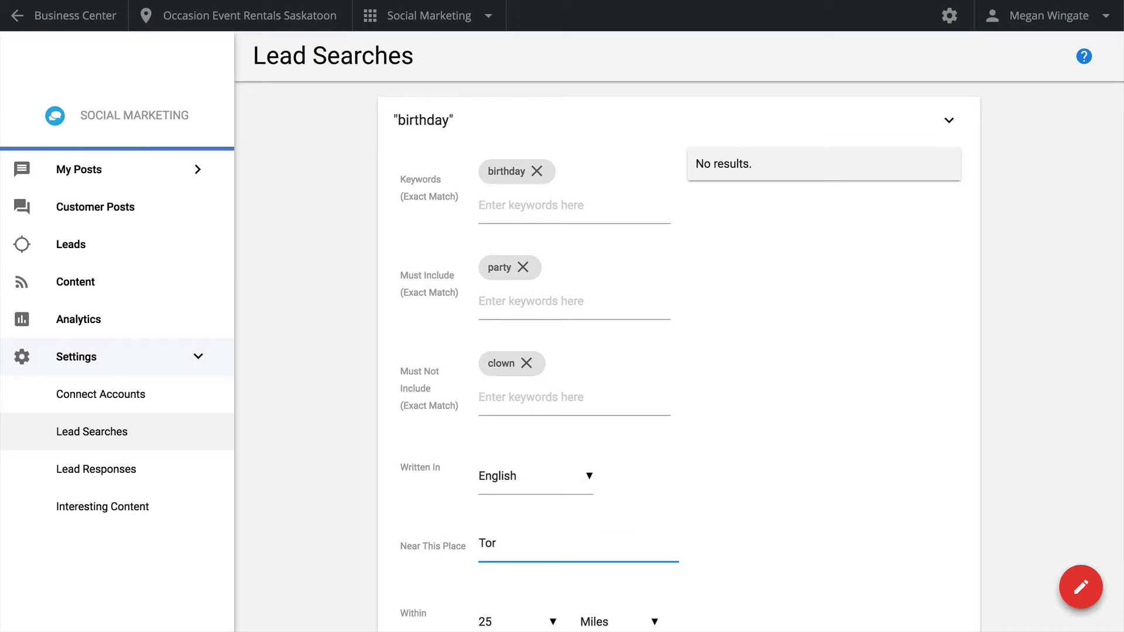
scroll(679, 358, down, 3)
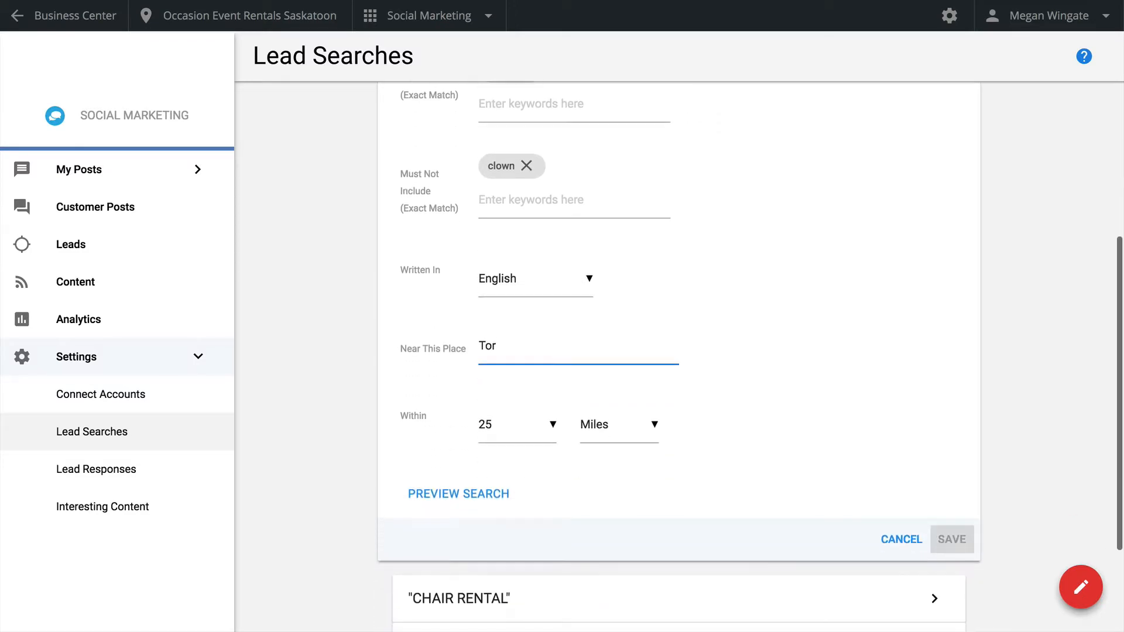
text(onto)
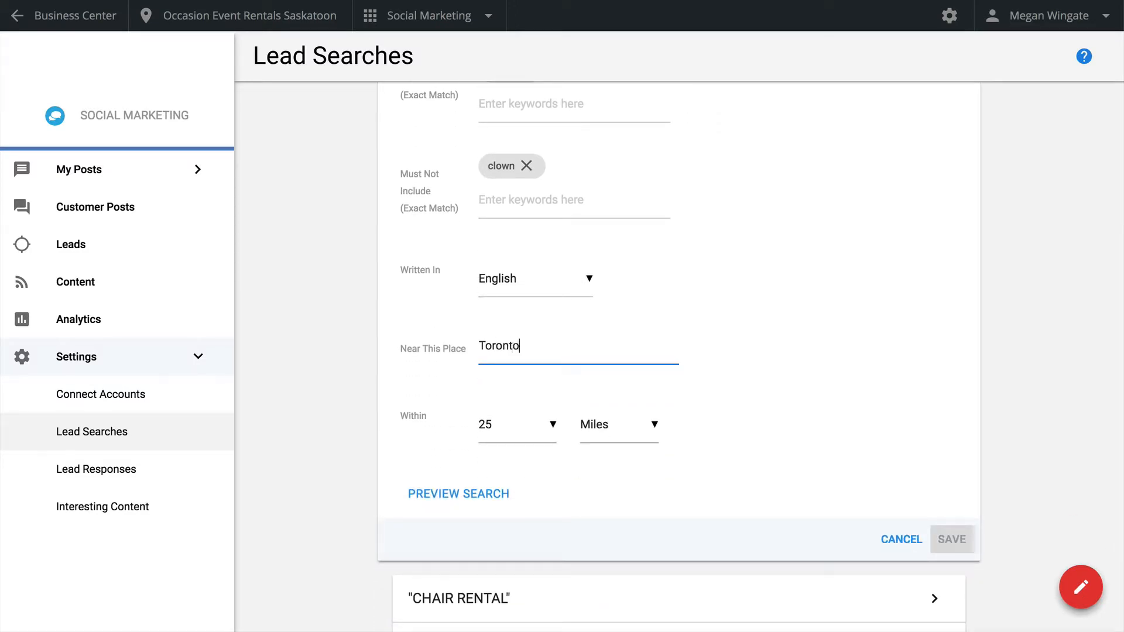
text(, Canada)
click(494, 503)
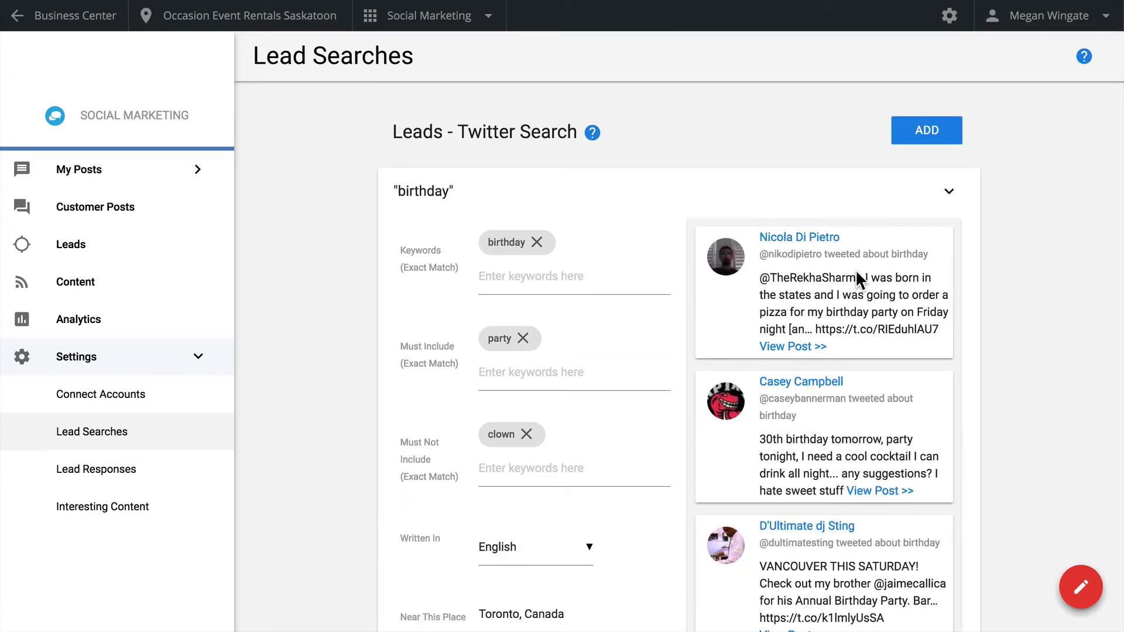
Look through the previewed tweets and save the birthday lead search
scroll(766, 358, down, 3)
scroll(766, 359, up, 3)
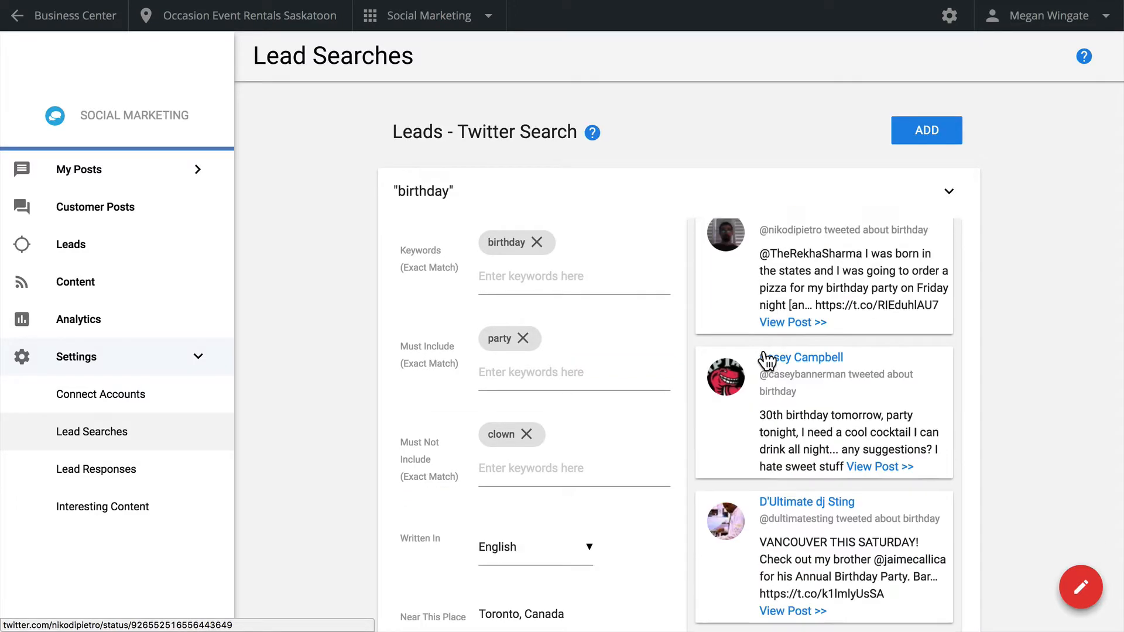
scroll(656, 412, down, 3)
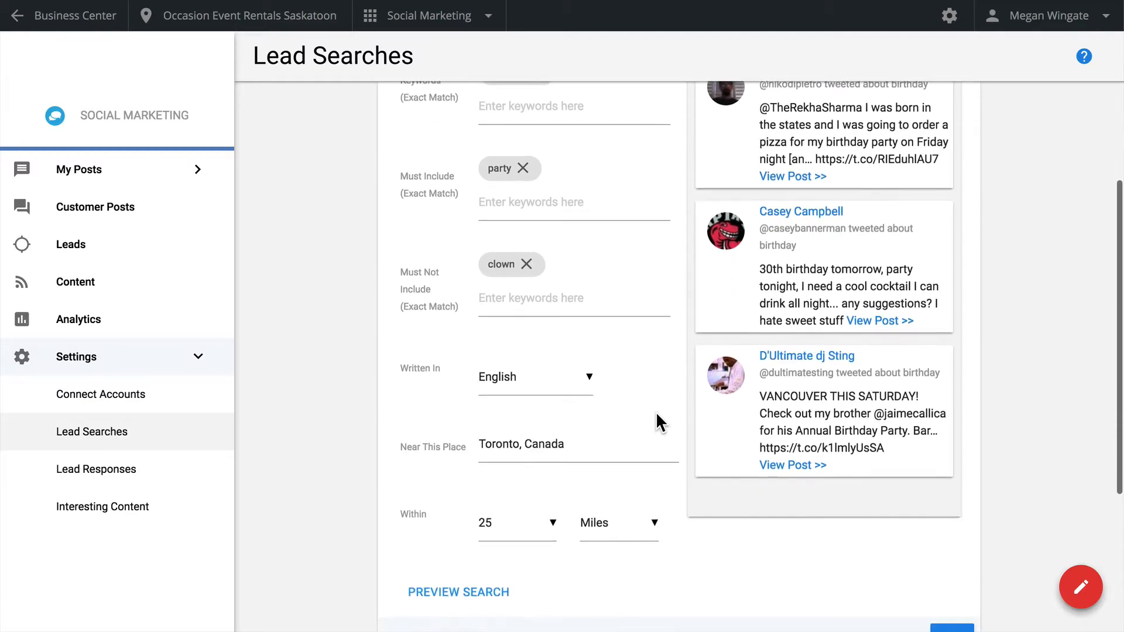
scroll(655, 412, down, 1)
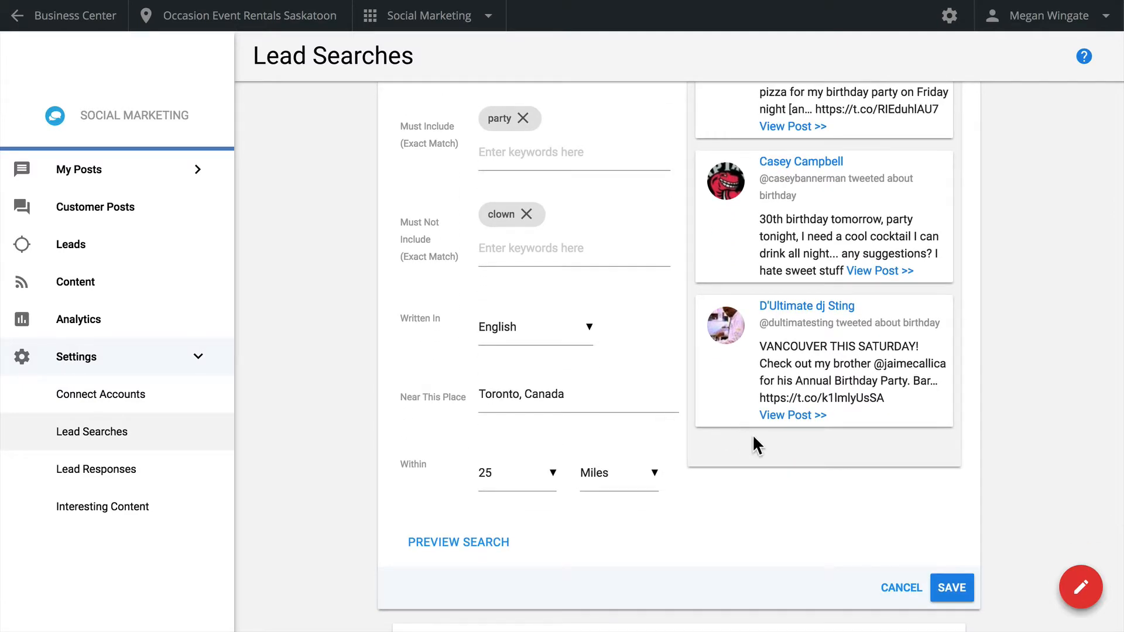
click(945, 593)
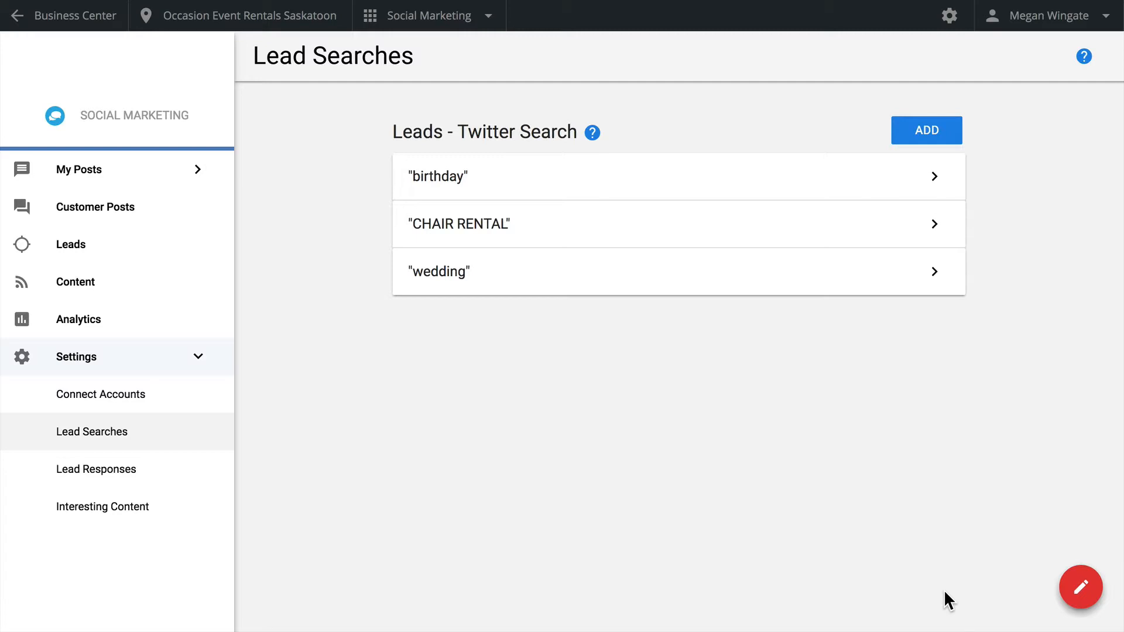
Check the criteria of the saved birthday lead search and return to the Leads page
click(820, 186)
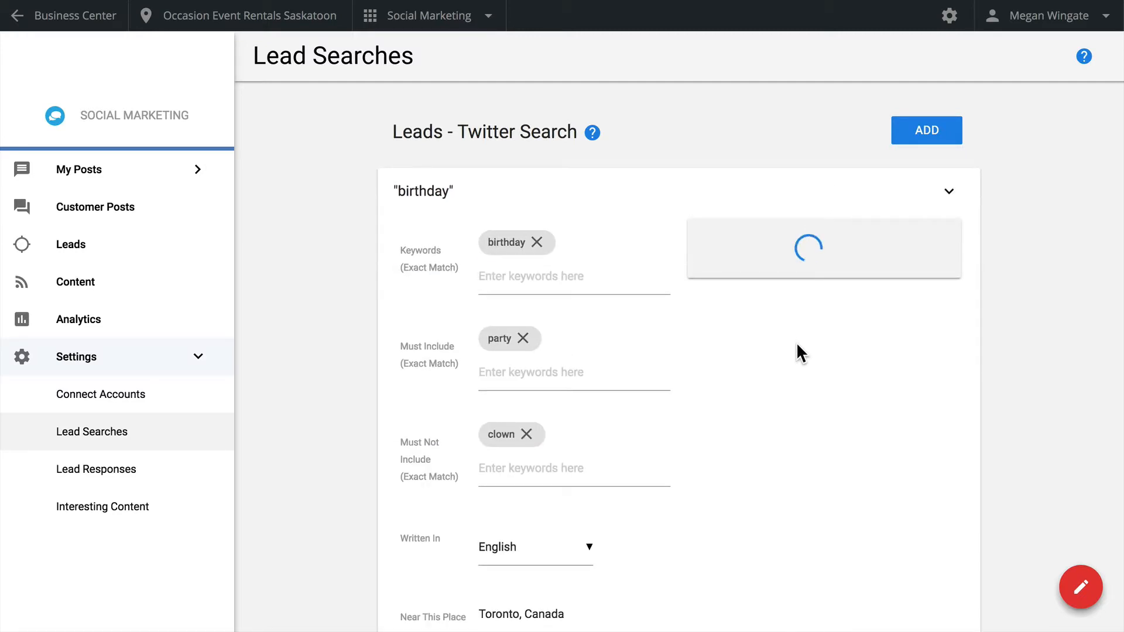
scroll(797, 344, down, 6)
click(913, 412)
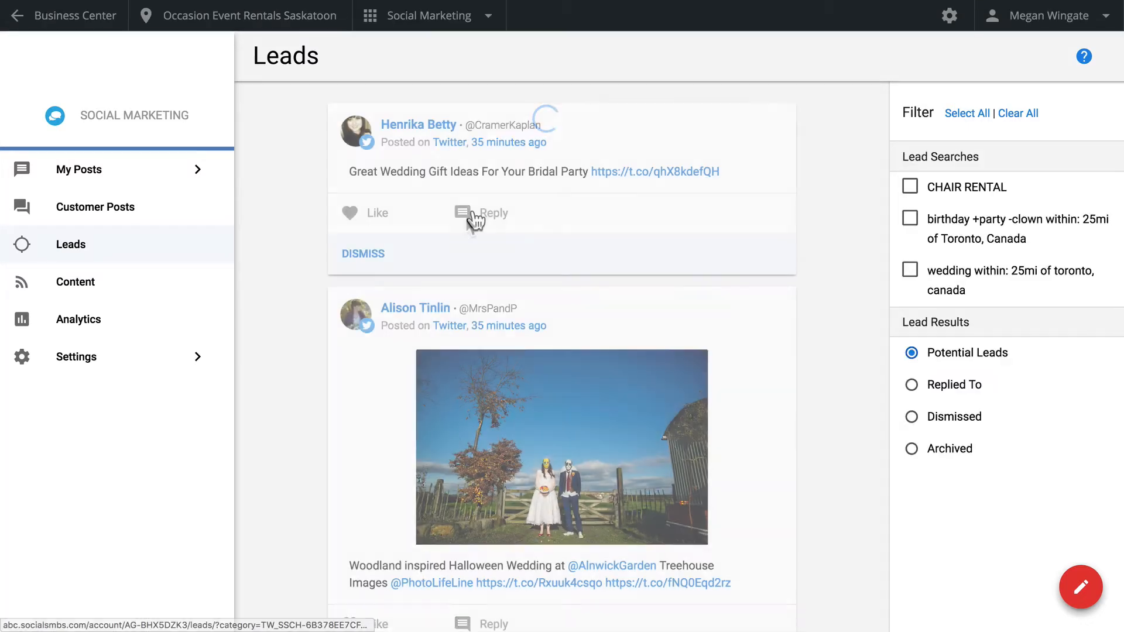
Draft a reply to the wedding gift ideas tweet: "You nailed it! Those bridesmaid hangers look great on our Chiavari chairs! Will send you info!"
click(475, 221)
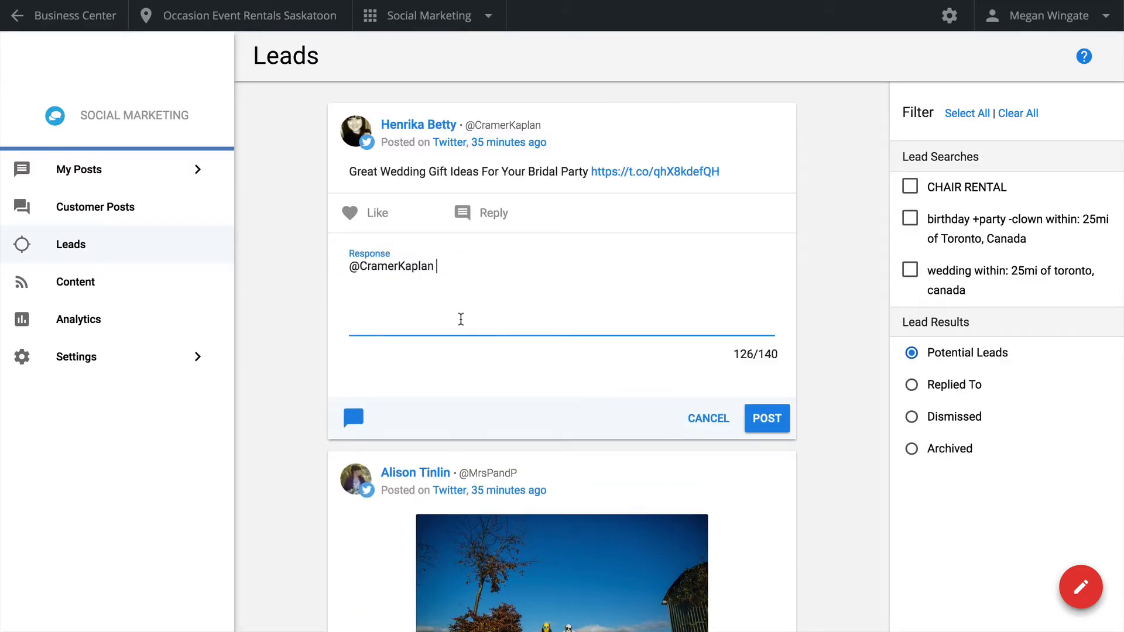
text(You nailed it! Those bridesmaid hangers look great on our Chiavari chairs! Will send you info!)
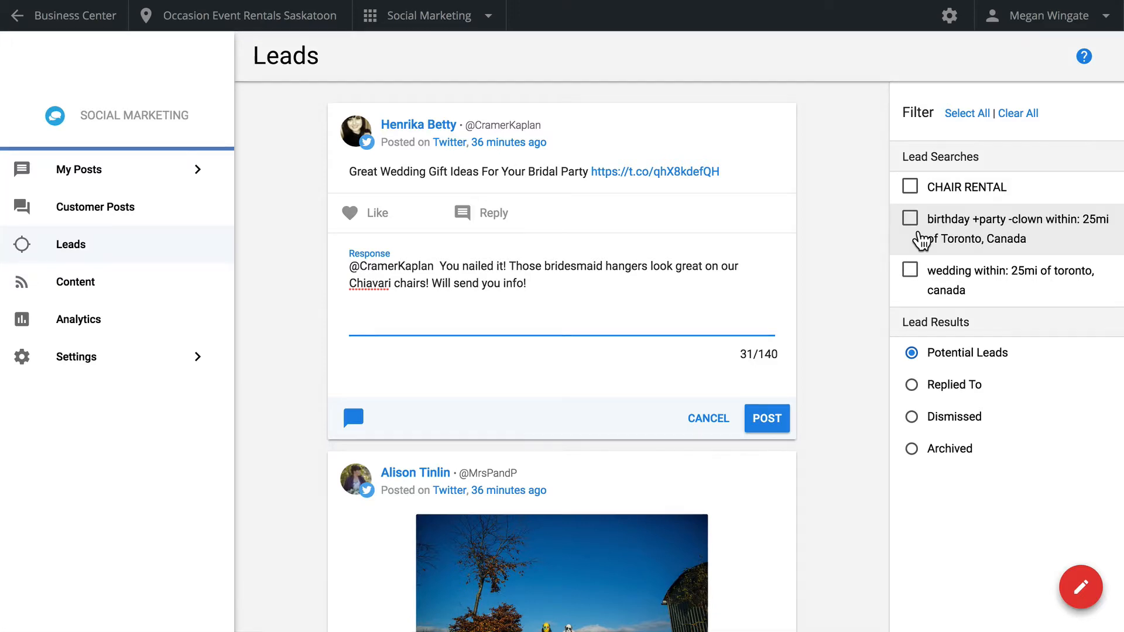
View the suggested content articles and open the Interesting Content settings
click(178, 291)
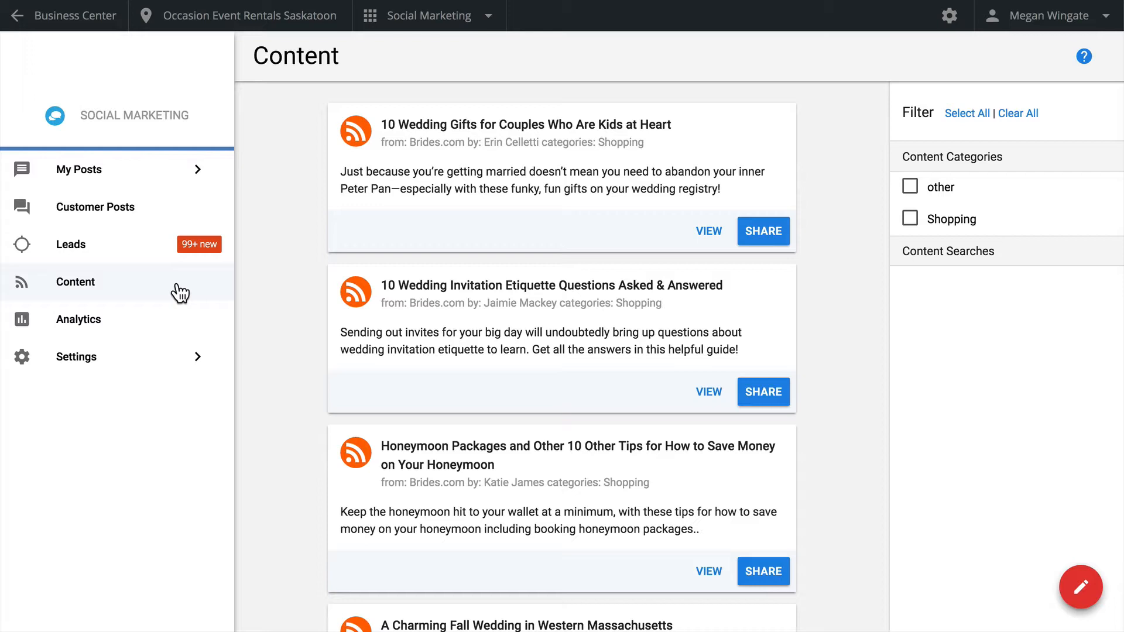
click(152, 366)
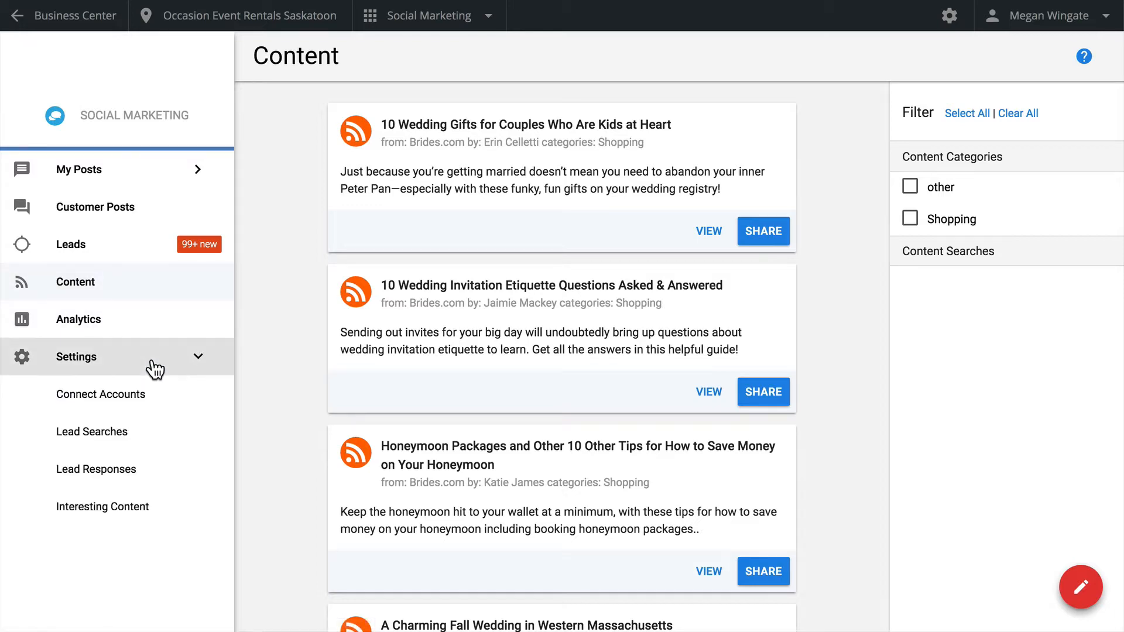
click(128, 510)
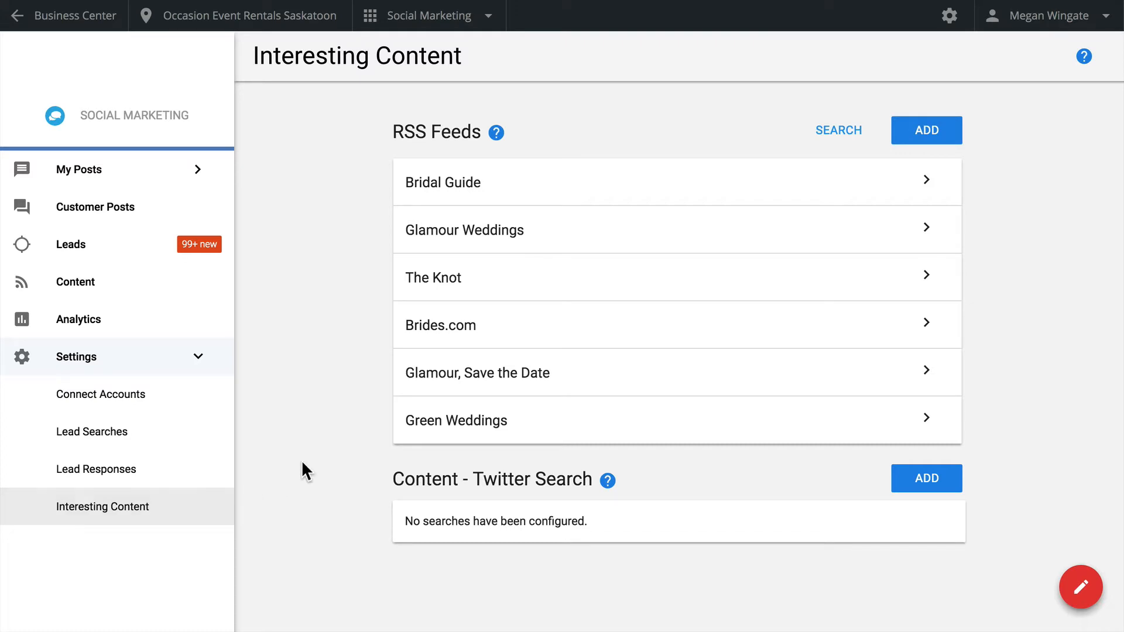
Add the Bridal Guide feed from the Beauty & Spas category of the RSS library
click(832, 136)
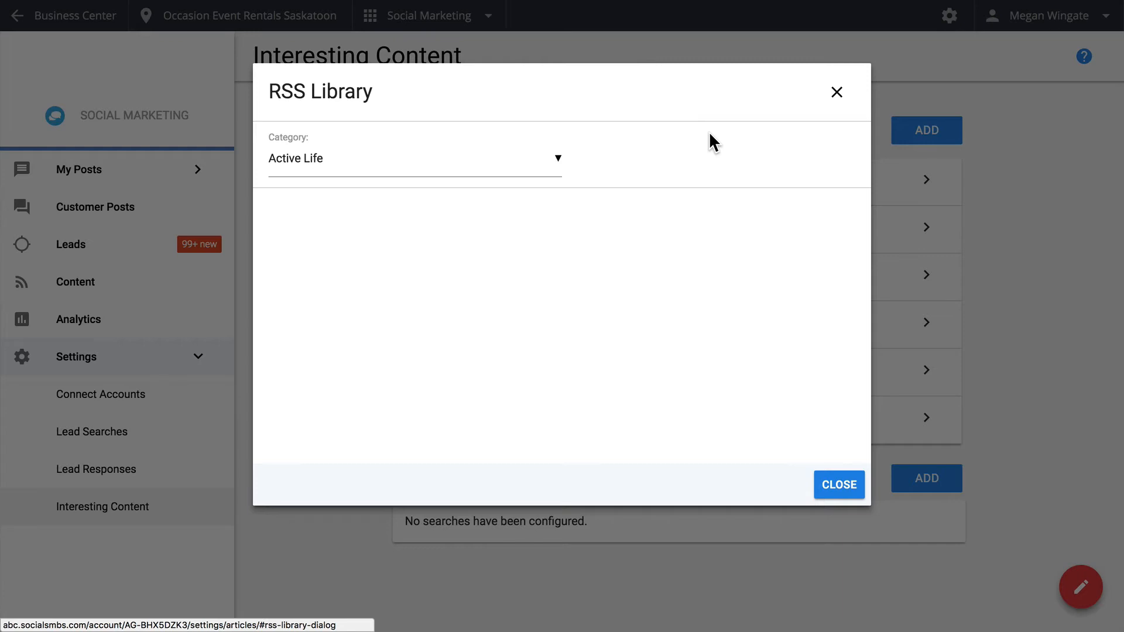
click(554, 166)
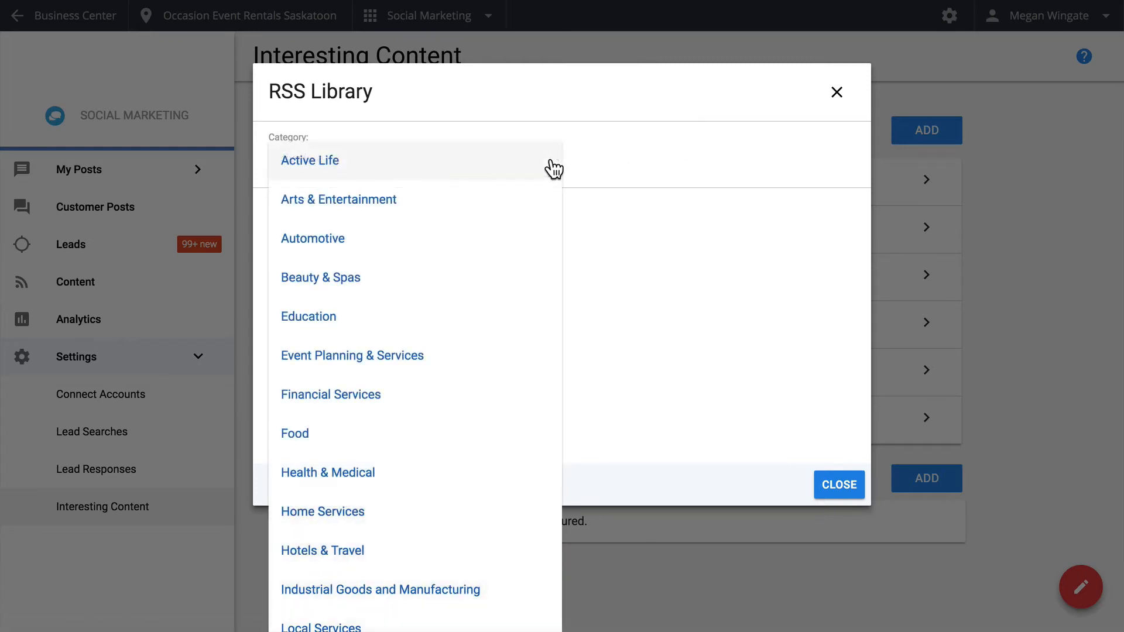
click(479, 282)
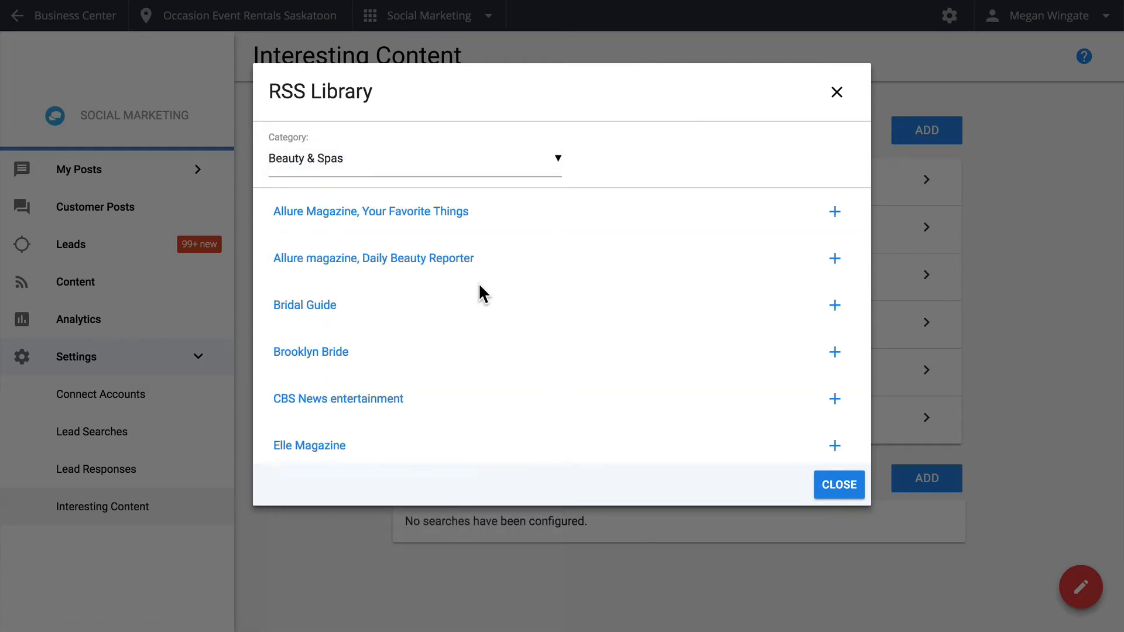
click(831, 213)
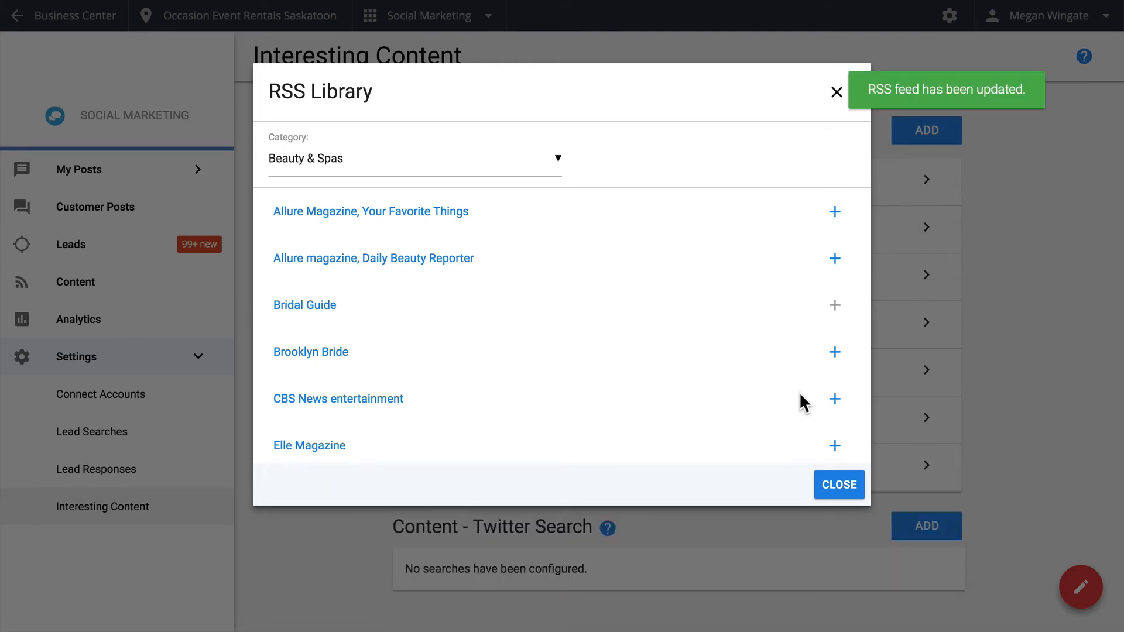
click(831, 487)
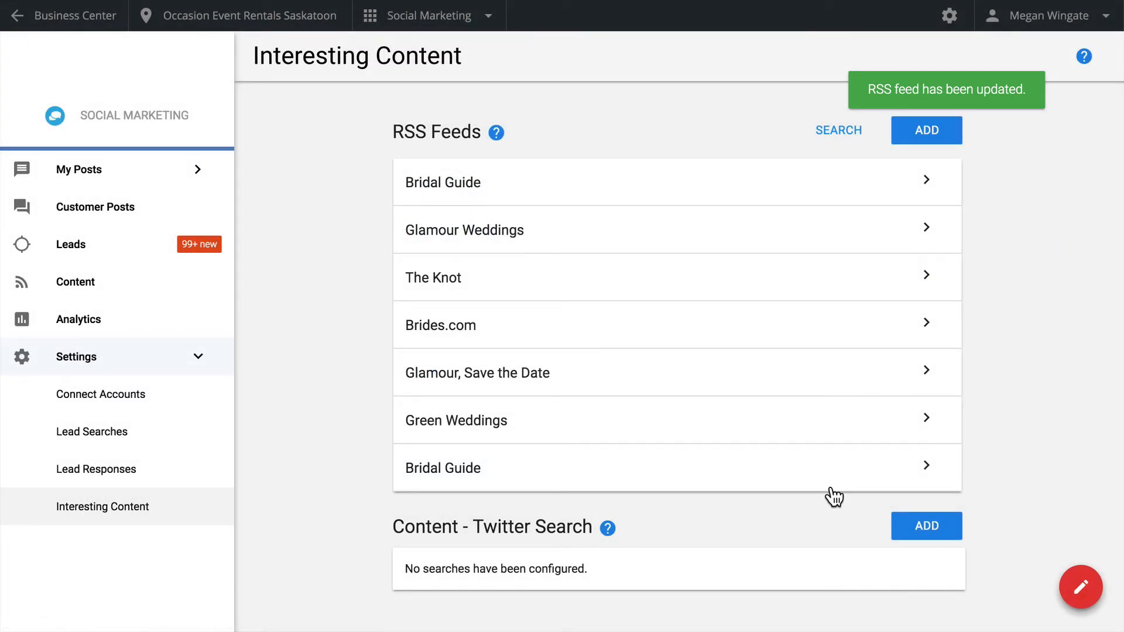
click(927, 130)
text(http://feeds.feedburner.com/aw-tips)
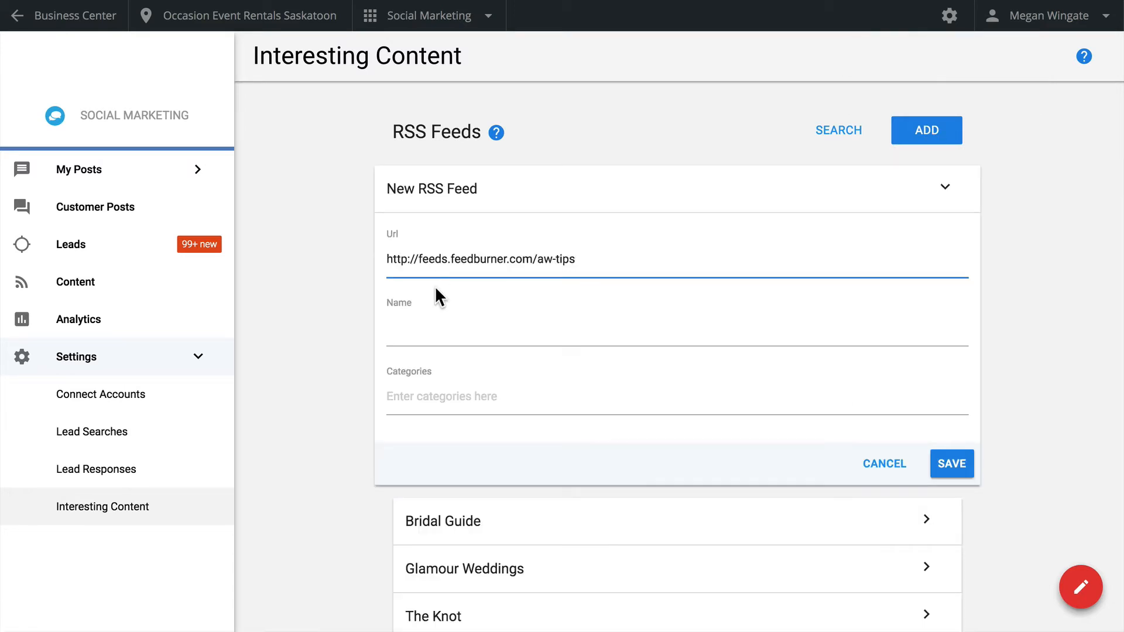
click(447, 330)
text(Arabia Weddings Tips & Trends)
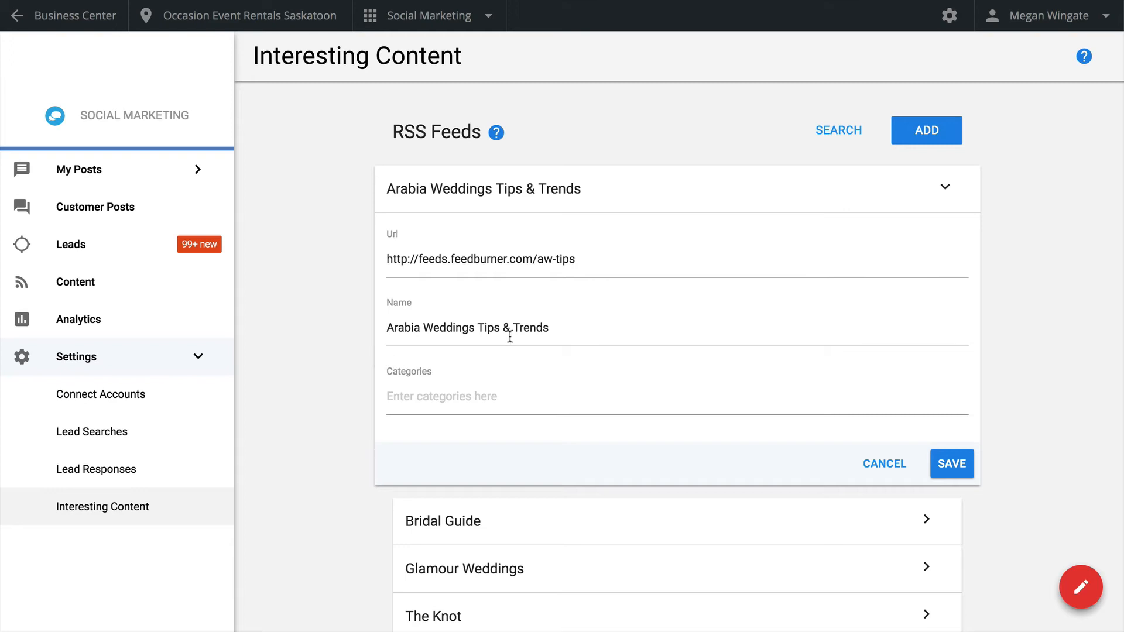
Assign the category Wedding to the new RSS feed and save it
click(473, 401)
text(Wedd)
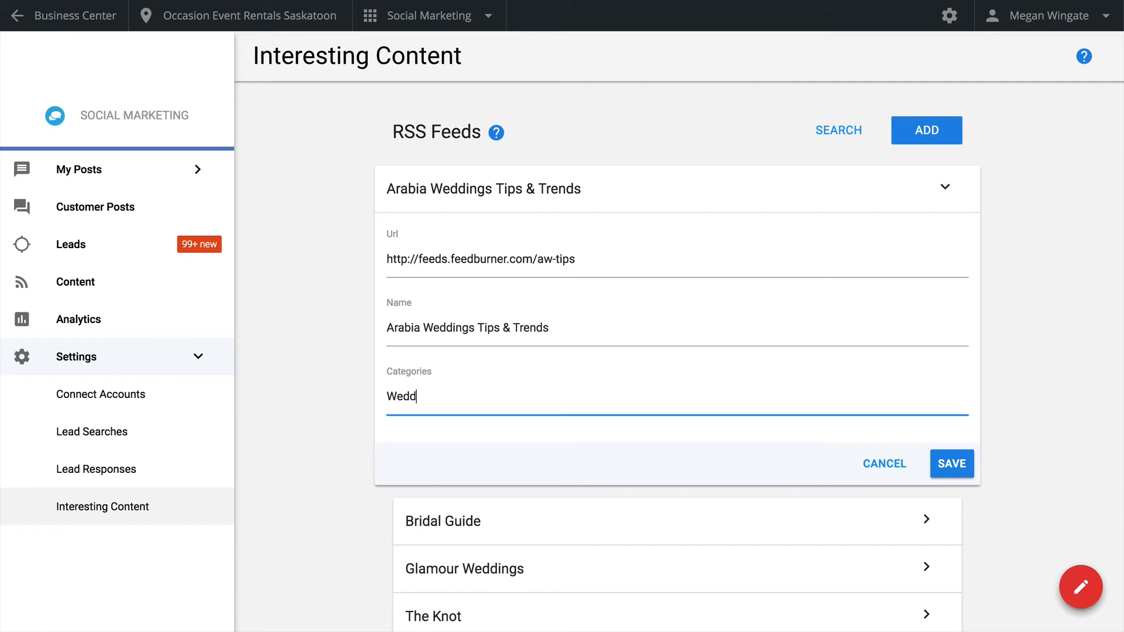
text(ing)
key(Return)
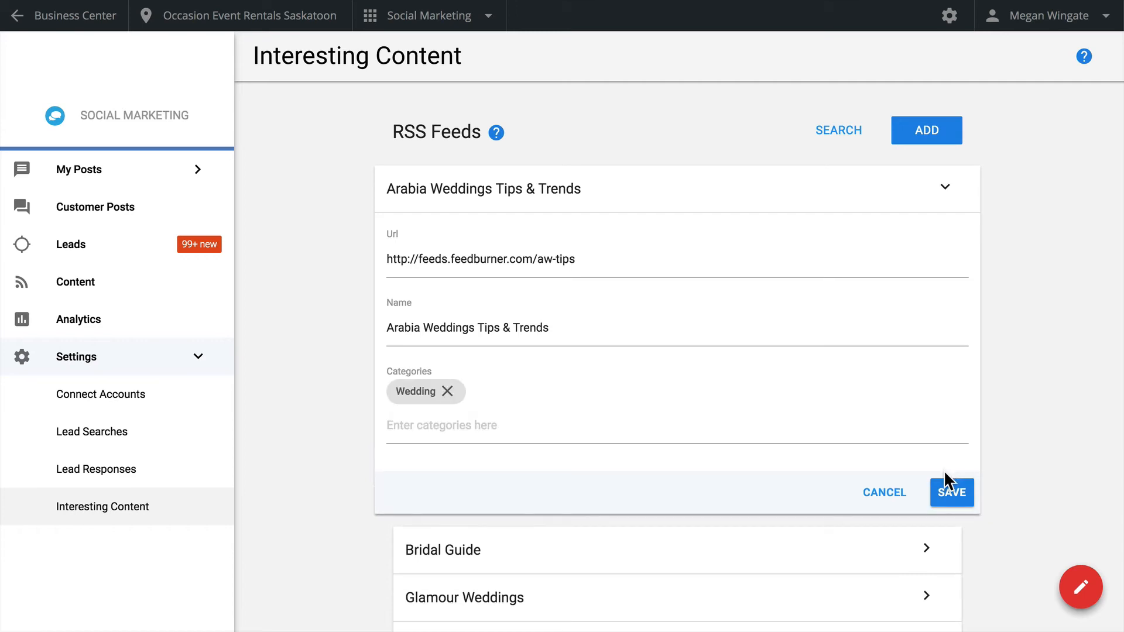
click(946, 494)
Open a new Twitter content search and look through its keyword, language and location criteria
scroll(946, 497, down, 7)
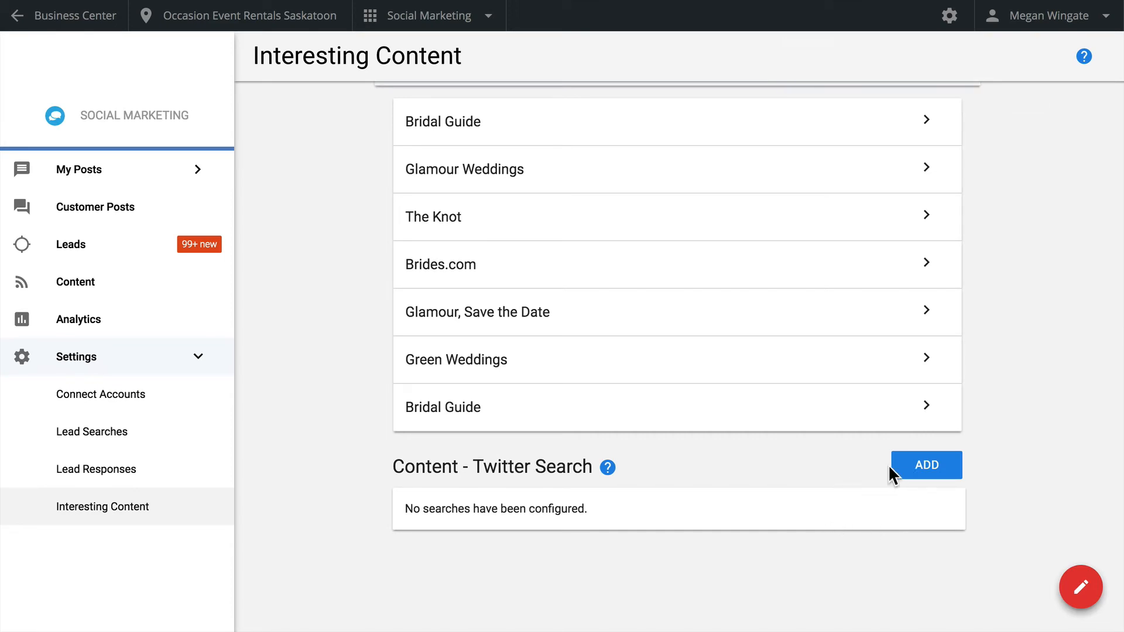
click(908, 478)
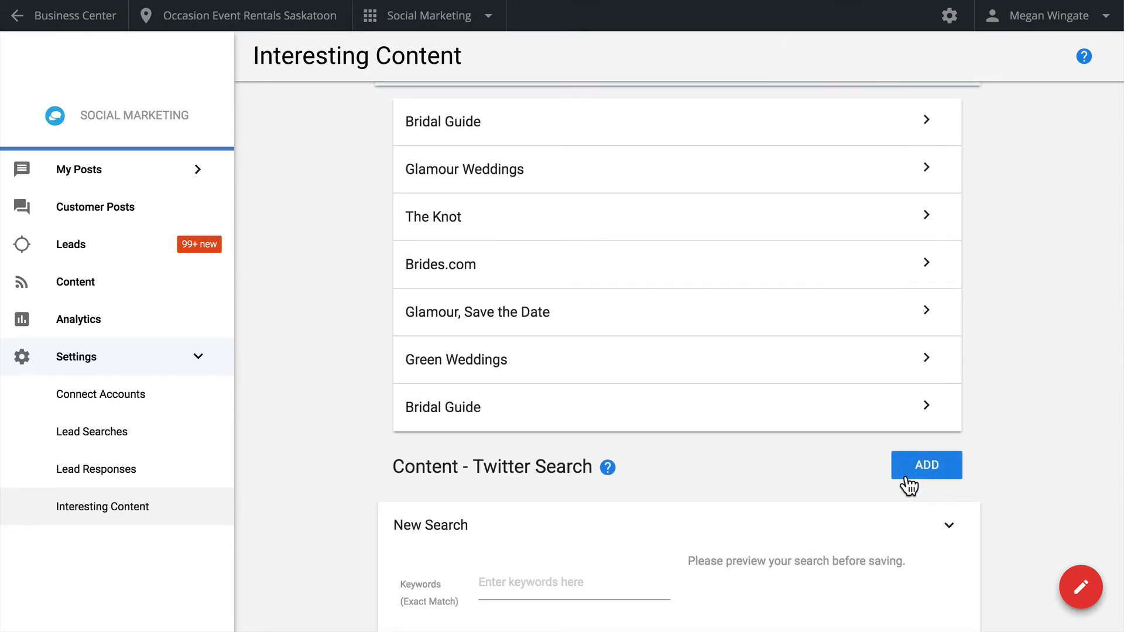
scroll(905, 477, down, 8)
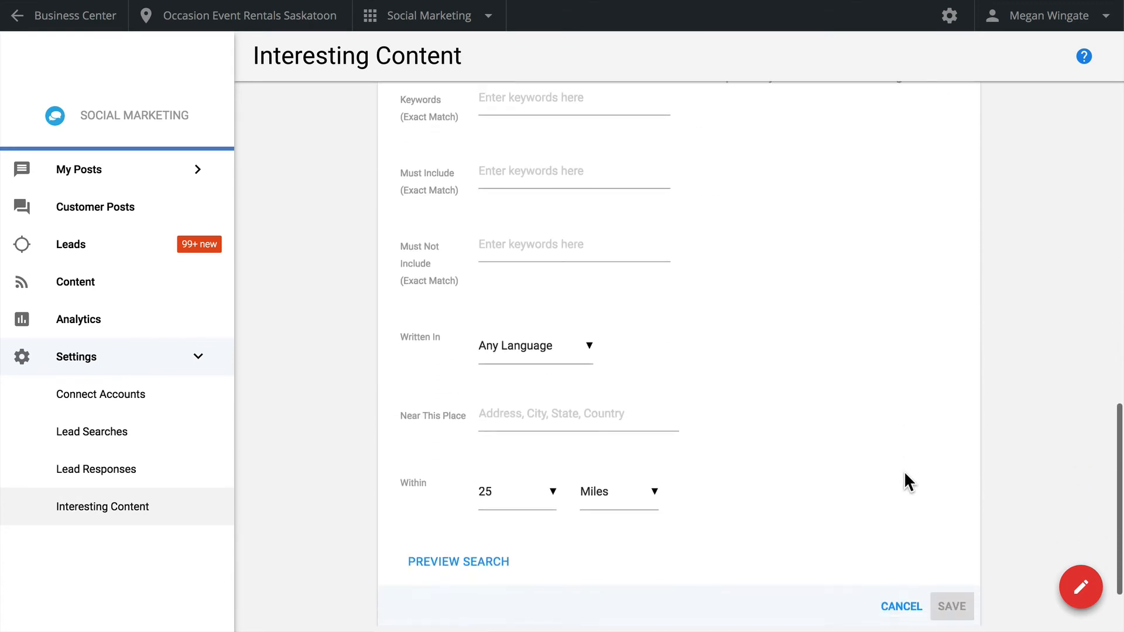
scroll(904, 470, up, 3)
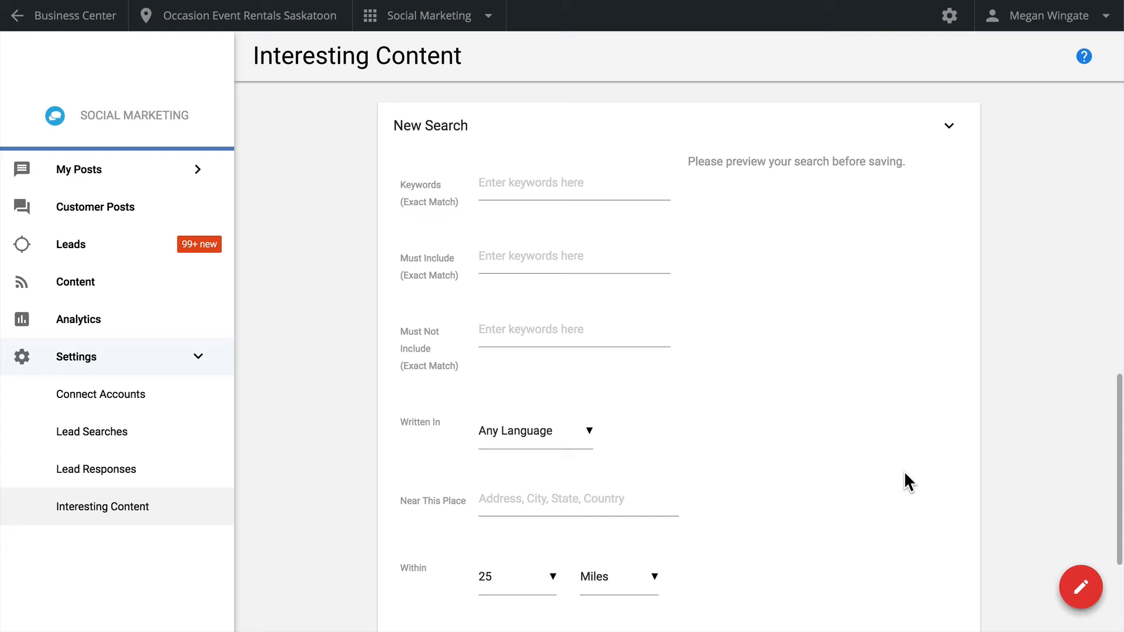
scroll(906, 475, up, 1)
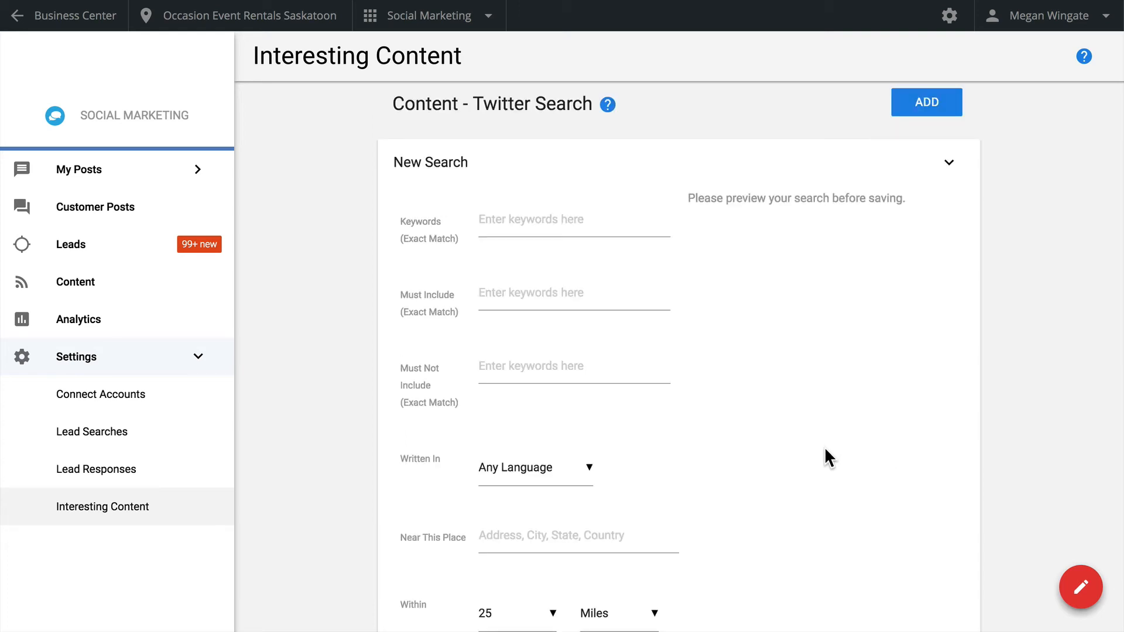
Filter the content articles by the Wedding category and view the share draft of "5 Beautiful Short Wedding Dresses for 2018" without posting it
click(193, 291)
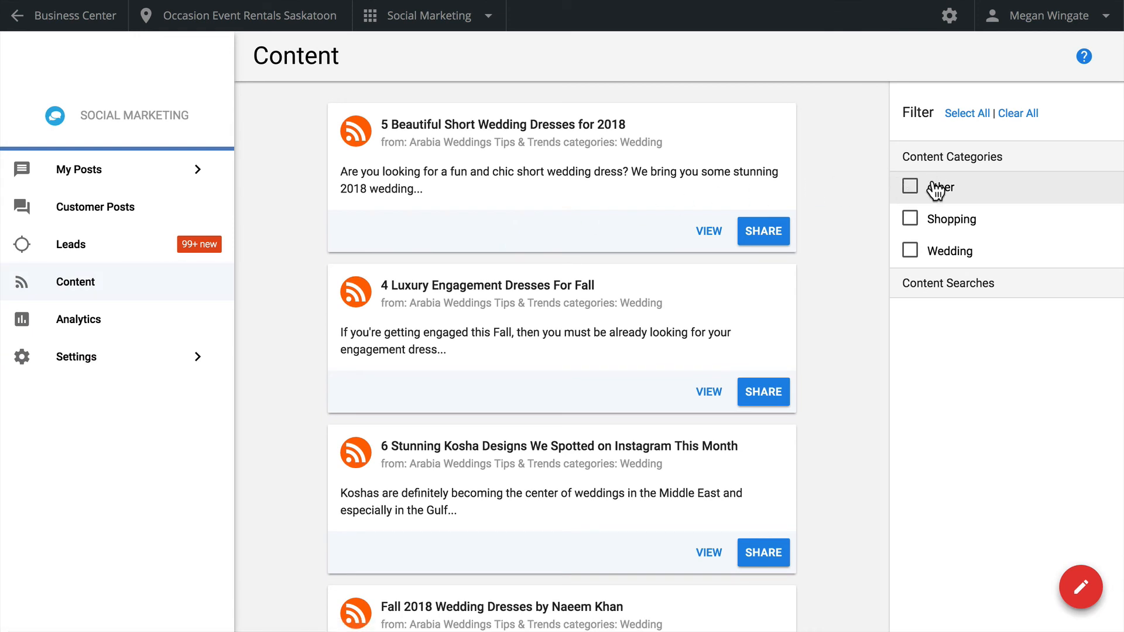
click(911, 251)
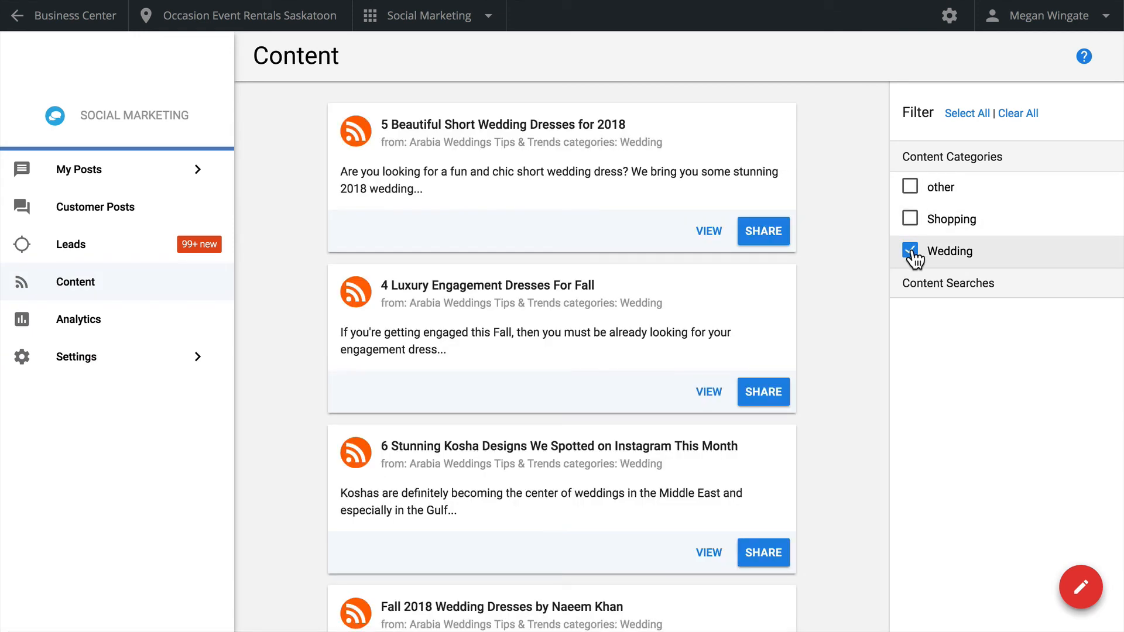
click(763, 234)
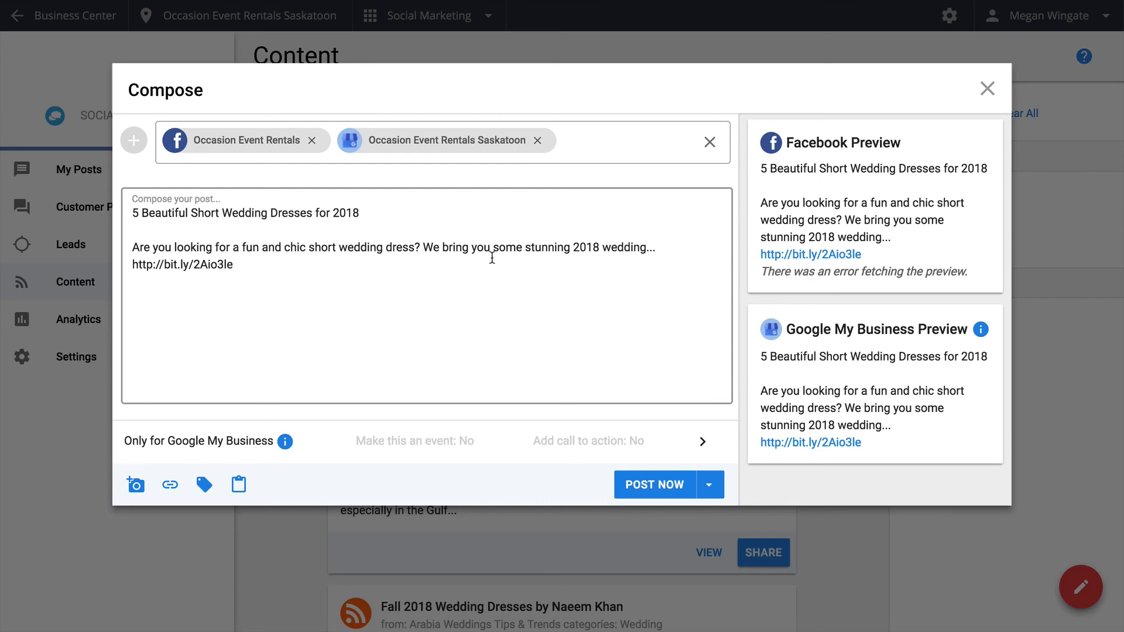
click(988, 89)
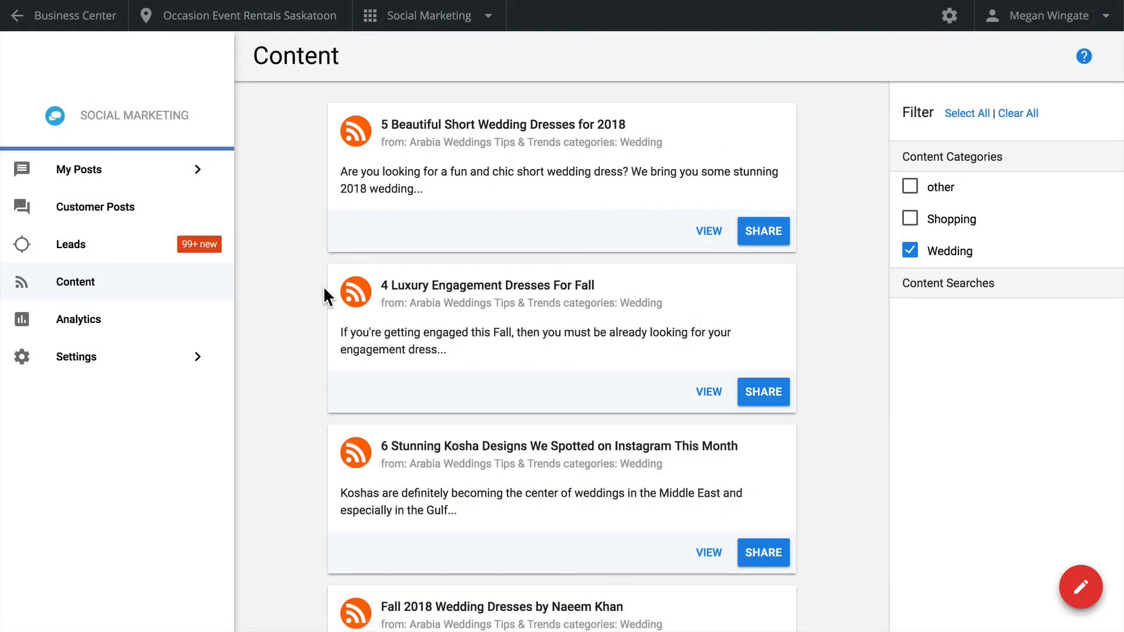
Open the analytics to examine the social audience charts
click(125, 335)
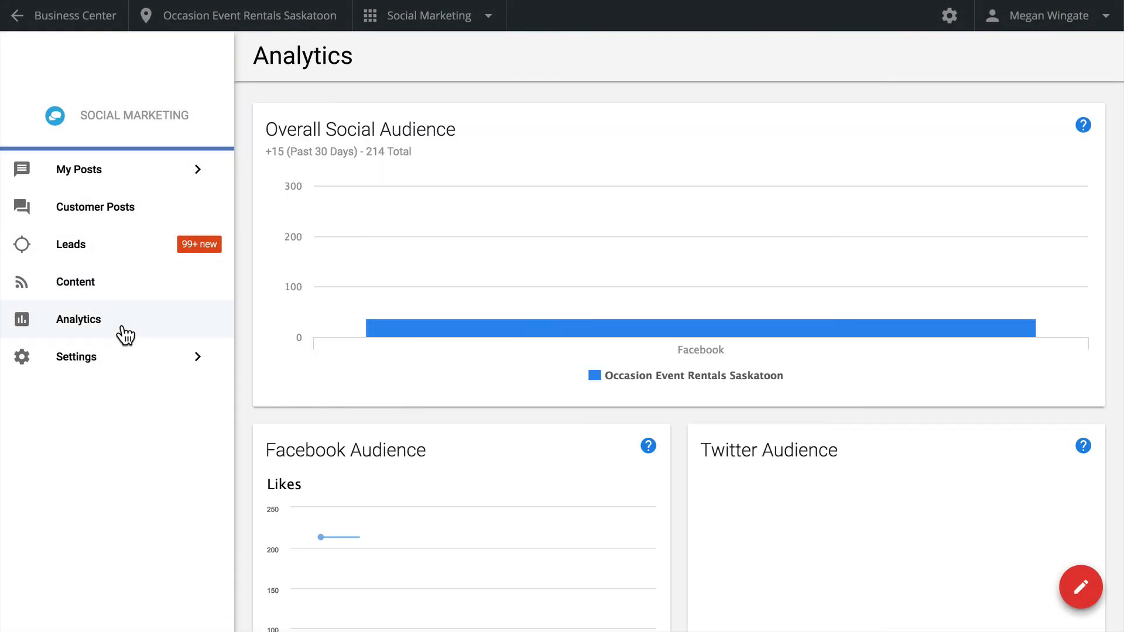